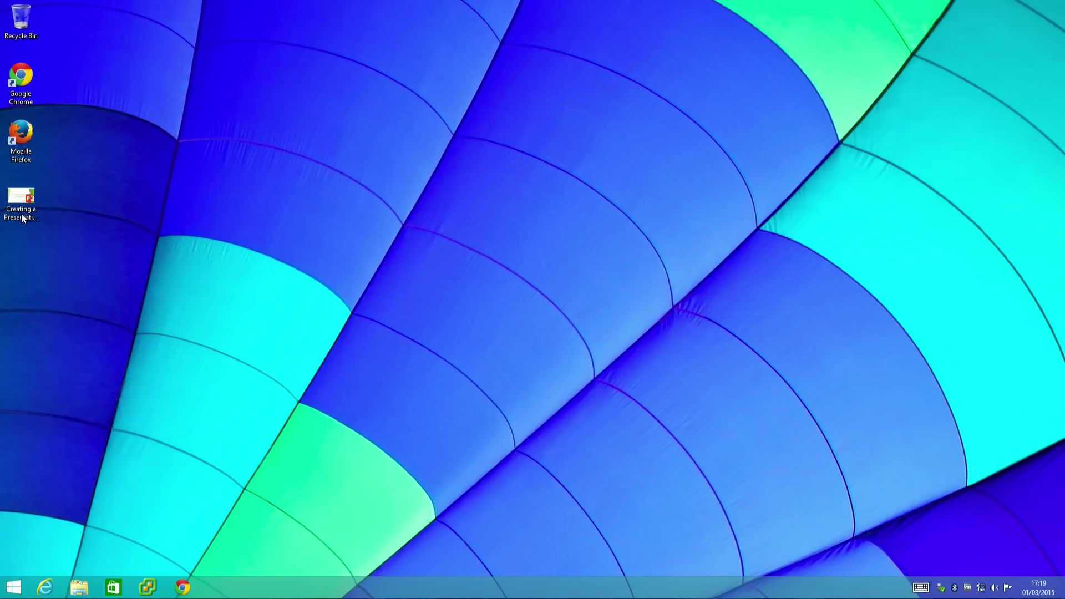
- Launch PowerPoint 2013 maximized and preview the Integral theme with its colour variants
click(13, 589)
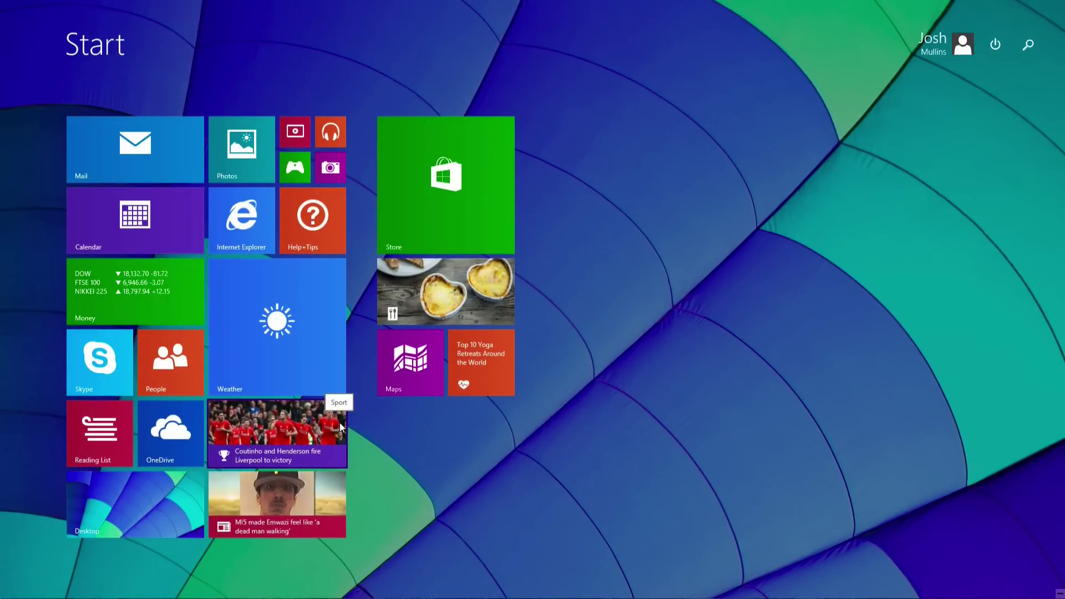
text(powerPoint 2013)
key(Return)
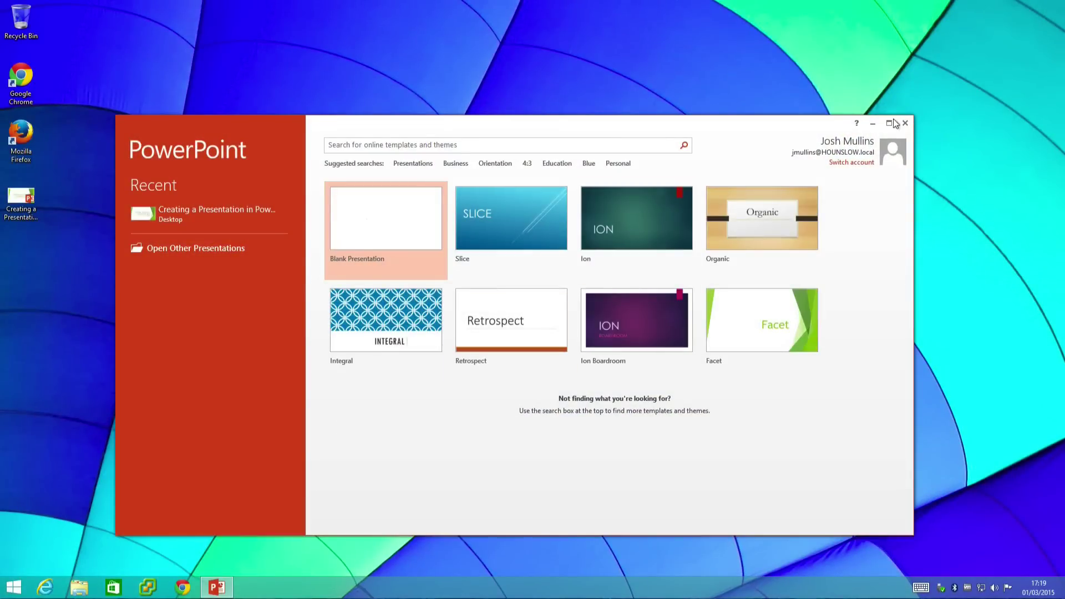
click(890, 122)
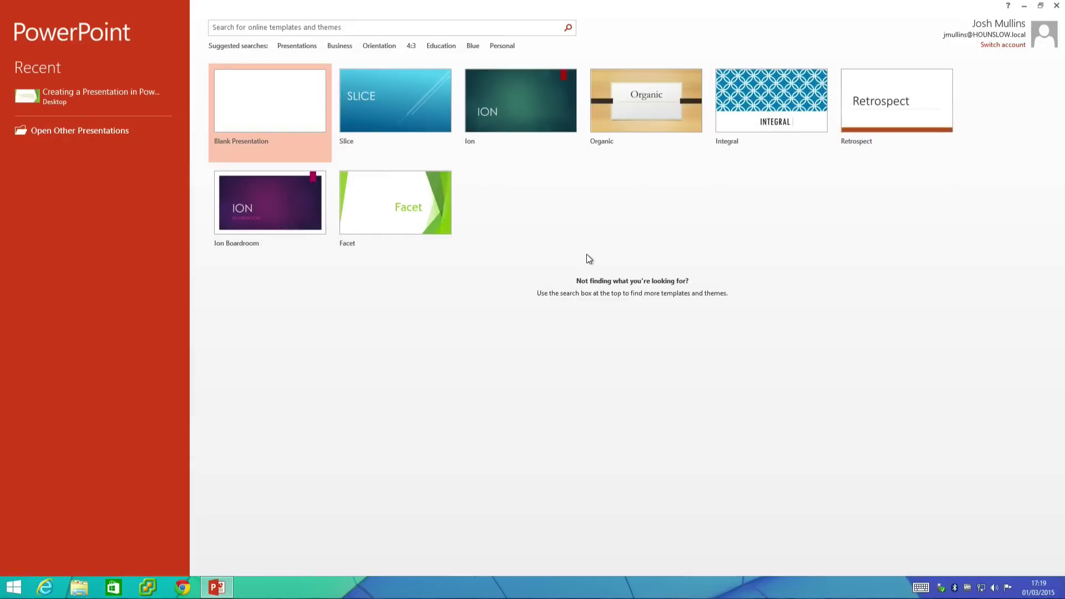
click(776, 106)
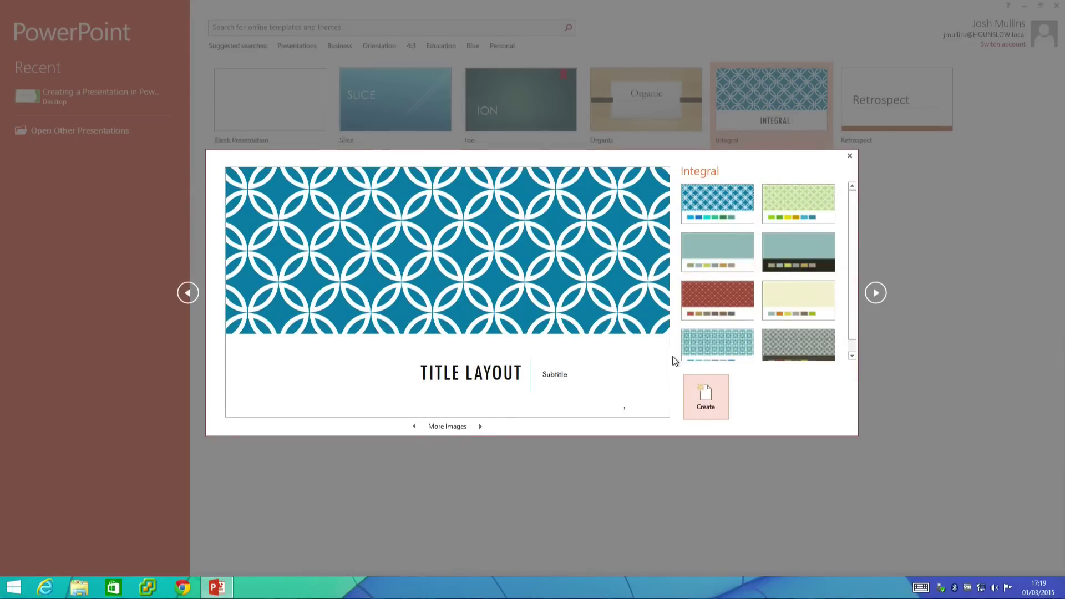
mouse_move(852, 316)
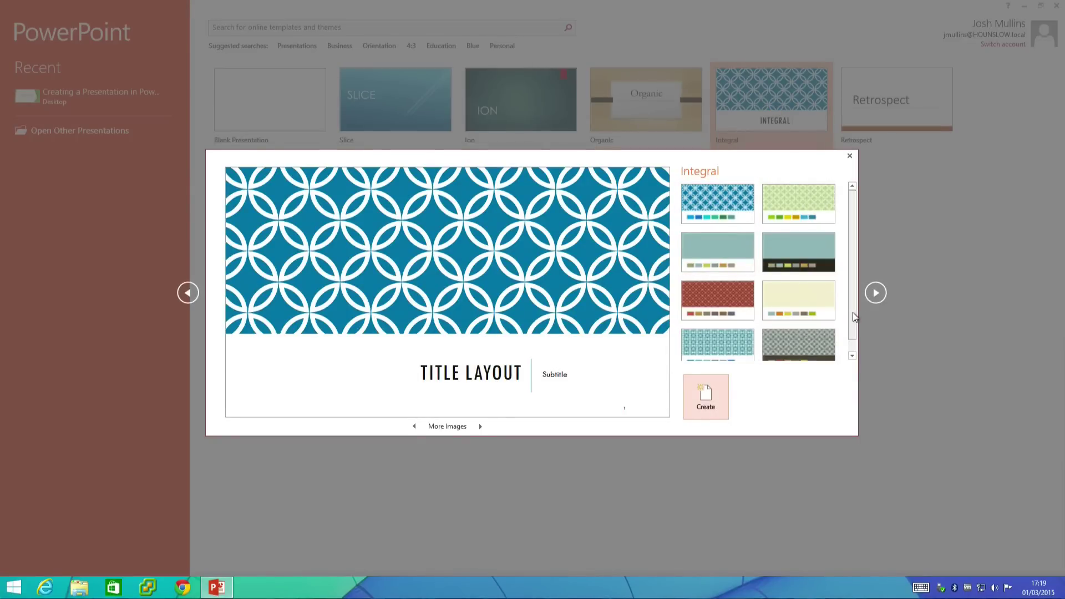
mouse_move(853, 312)
mouse_down()
mouse_move(852, 332)
mouse_move(853, 314)
mouse_up()
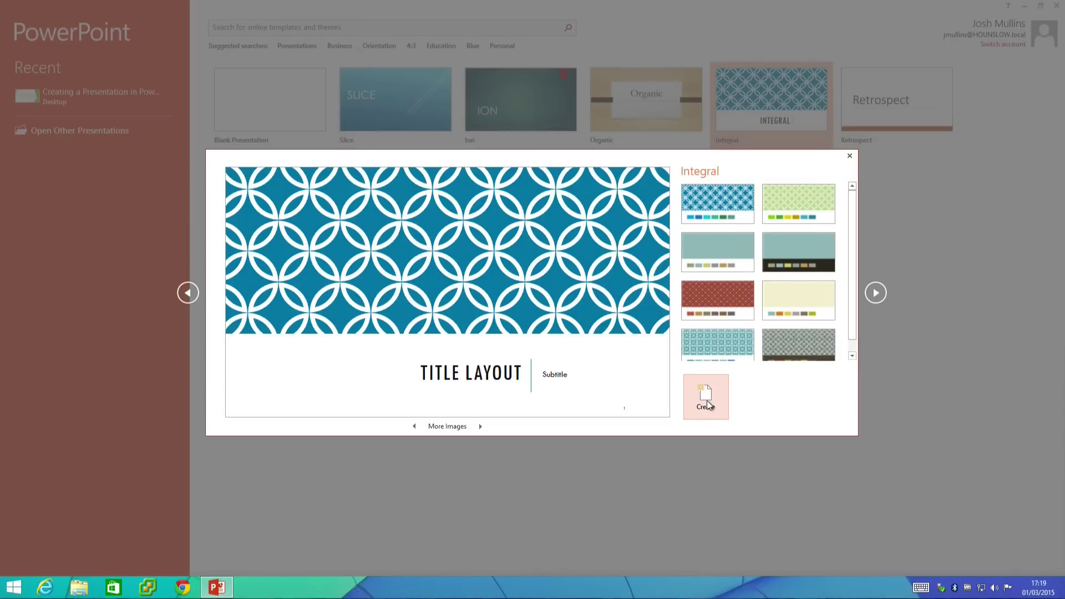
- Create an Integral presentation titled 'TOP SPIN TOYS GROWTH PLAN' with the business-expansion subtitle
click(707, 401)
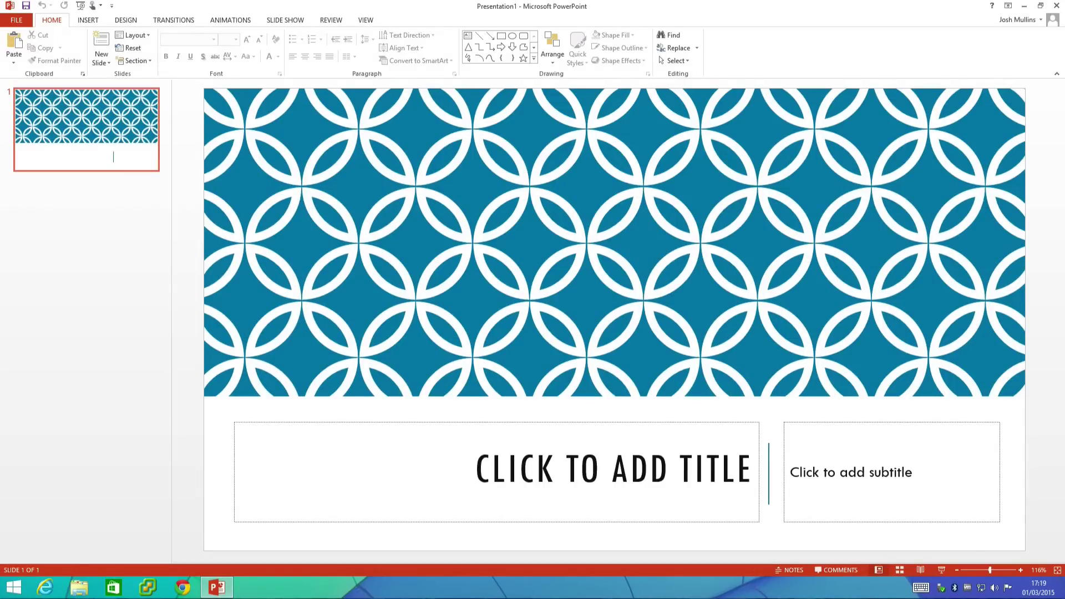
click(512, 447)
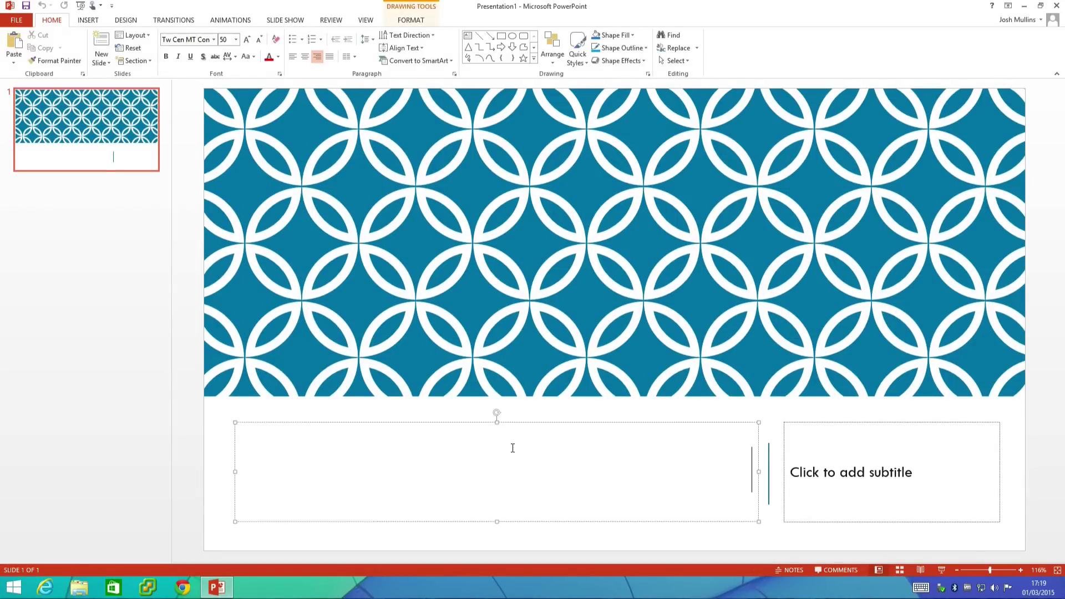
text(TOP SPIN TOYS GROWTH PLAN)
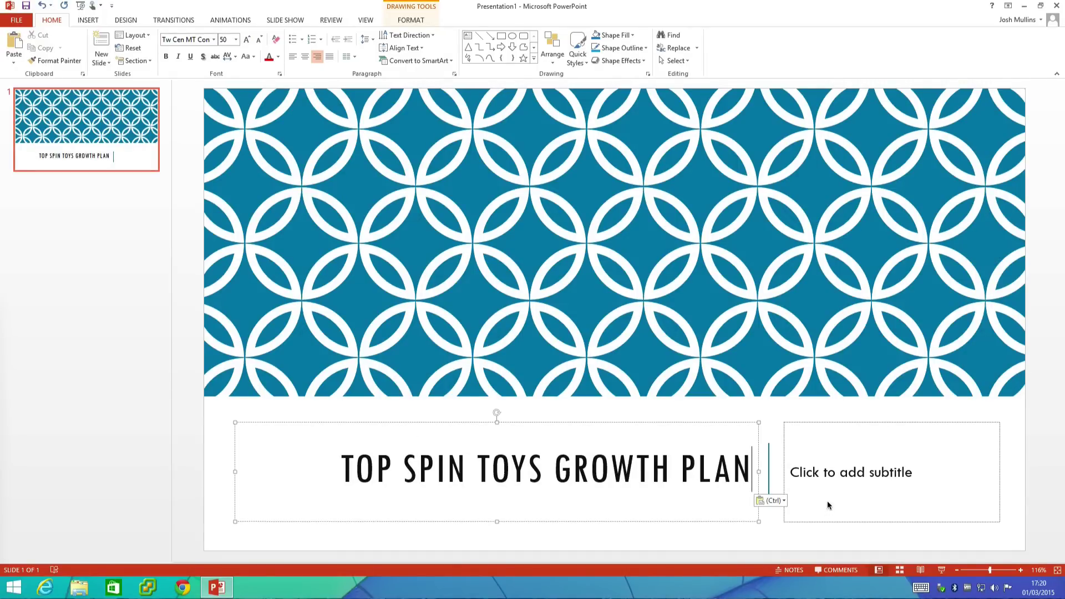
click(846, 472)
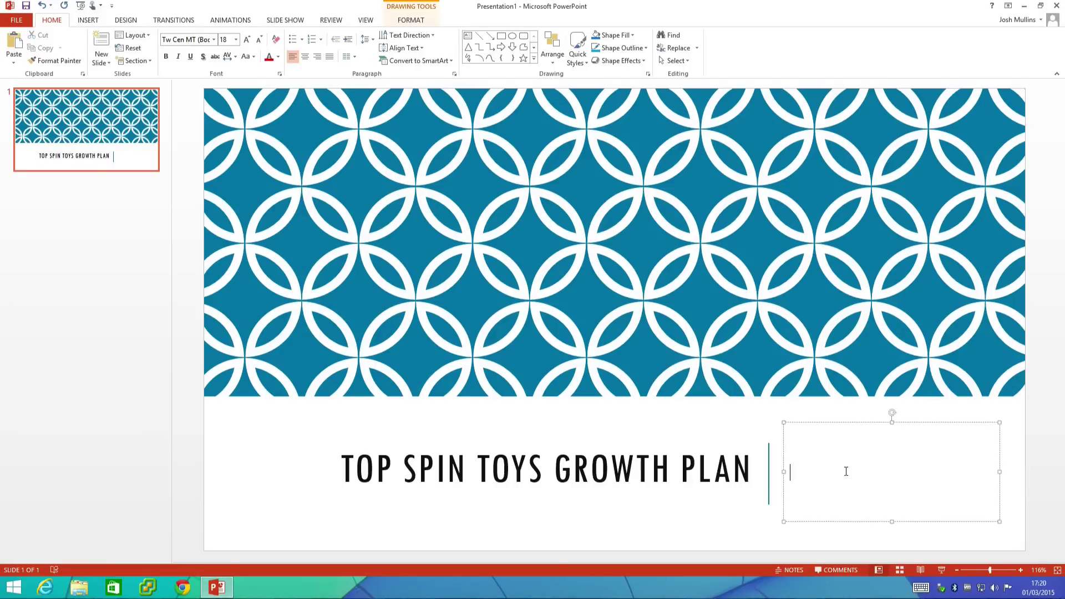
text(This presentation will show how we intend to expand the business.)
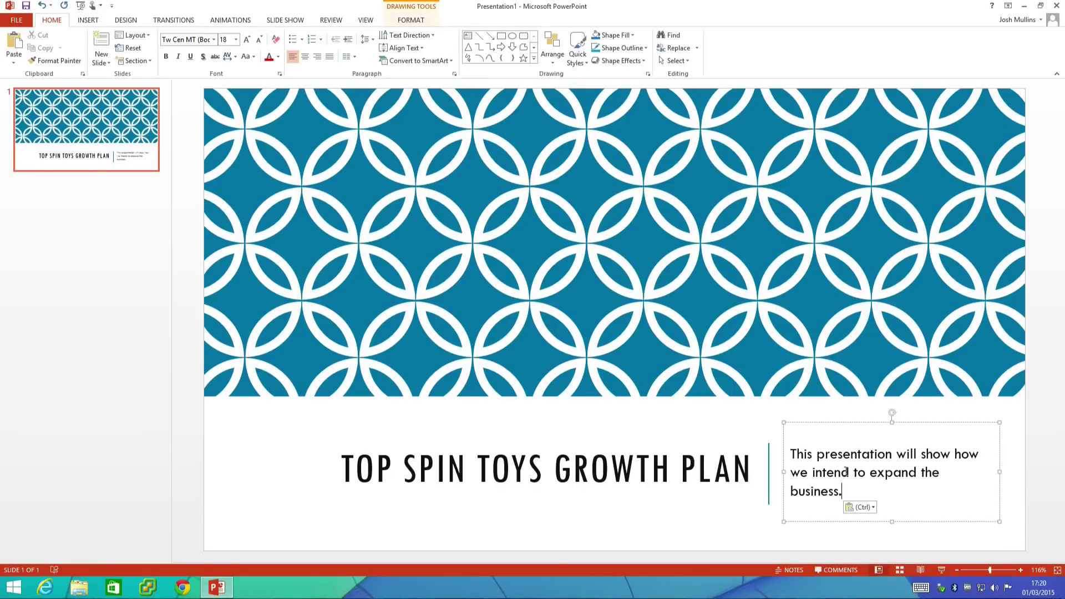
key(Escape)
click(728, 420)
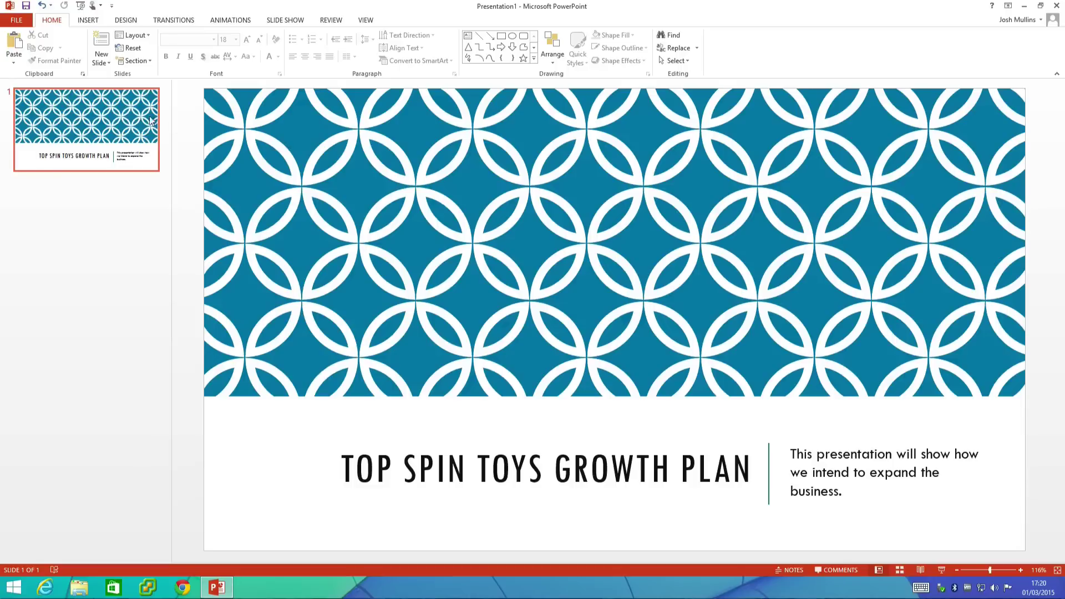
- Replace the default second slide with an empty Two Content layout slide
click(101, 45)
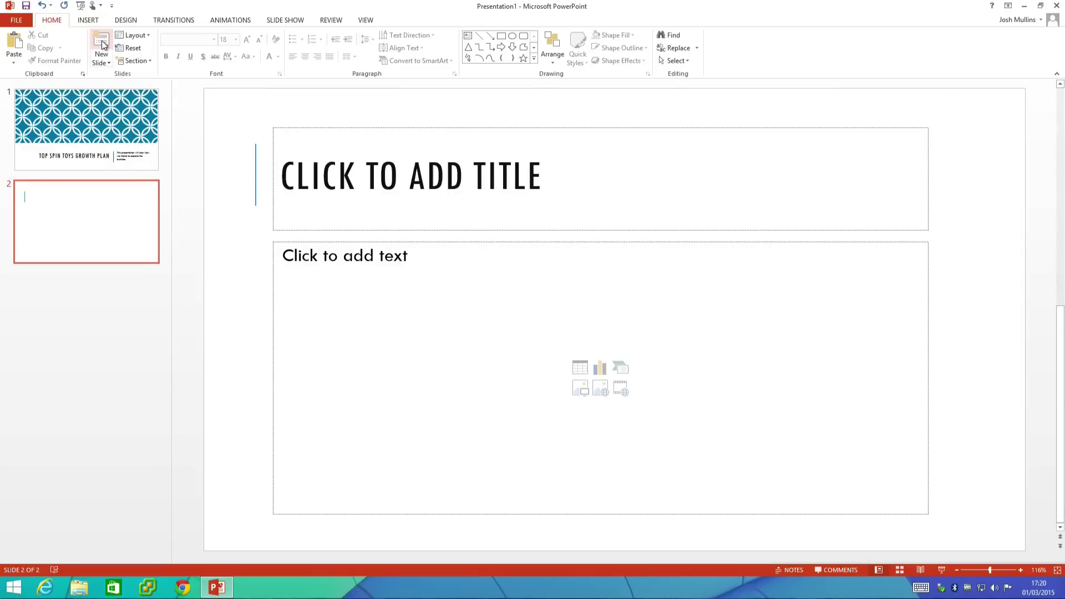
right_click(47, 202)
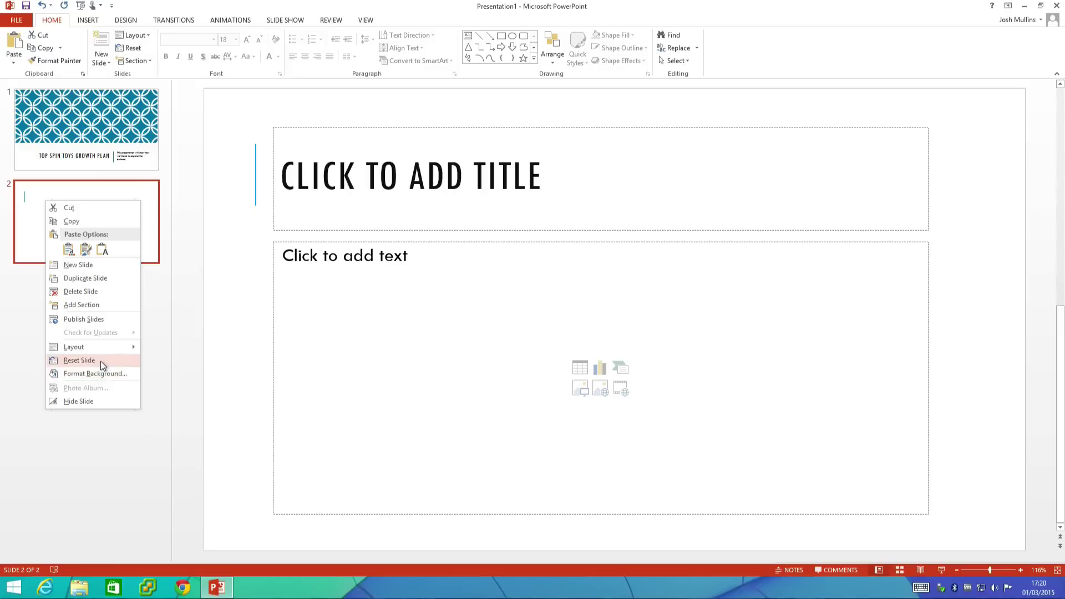
click(101, 293)
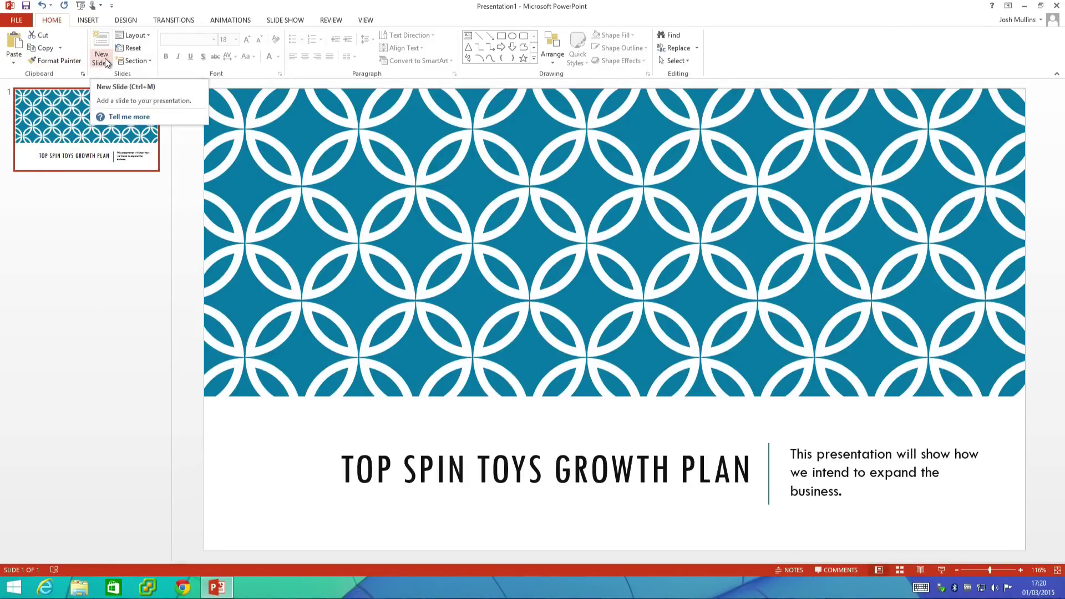
click(105, 63)
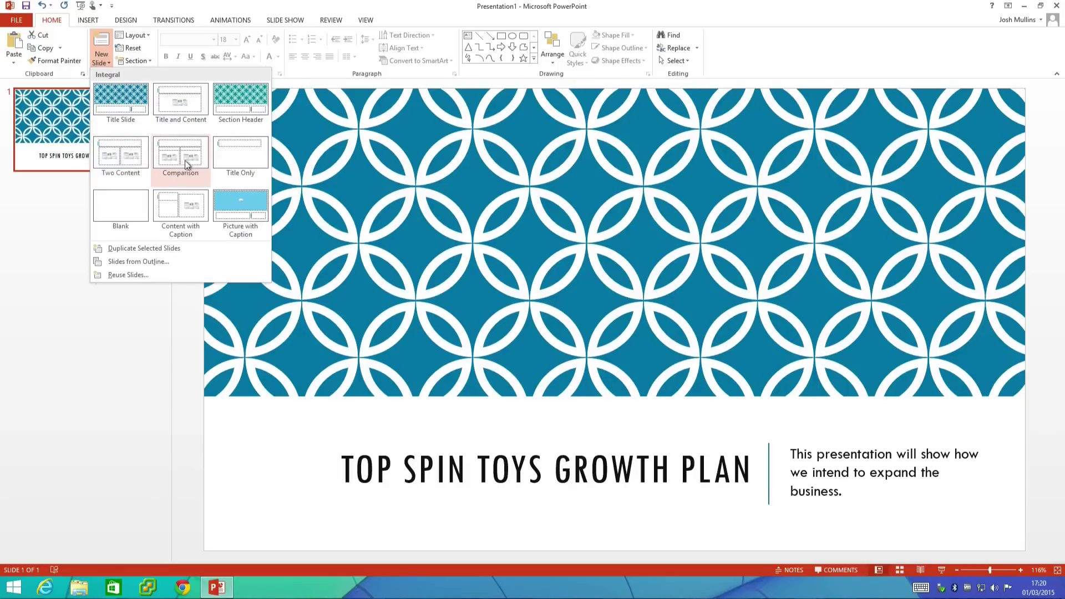
click(124, 162)
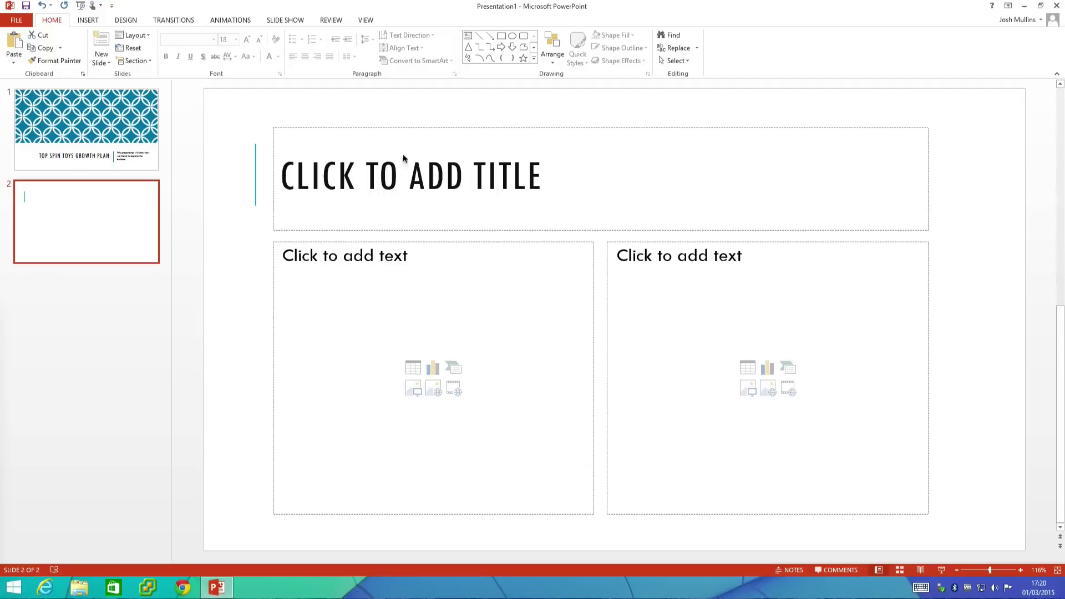
- Paste the INTRODUCTION heading and the introductory sentence into slide 2
click(418, 172)
right_click(419, 172)
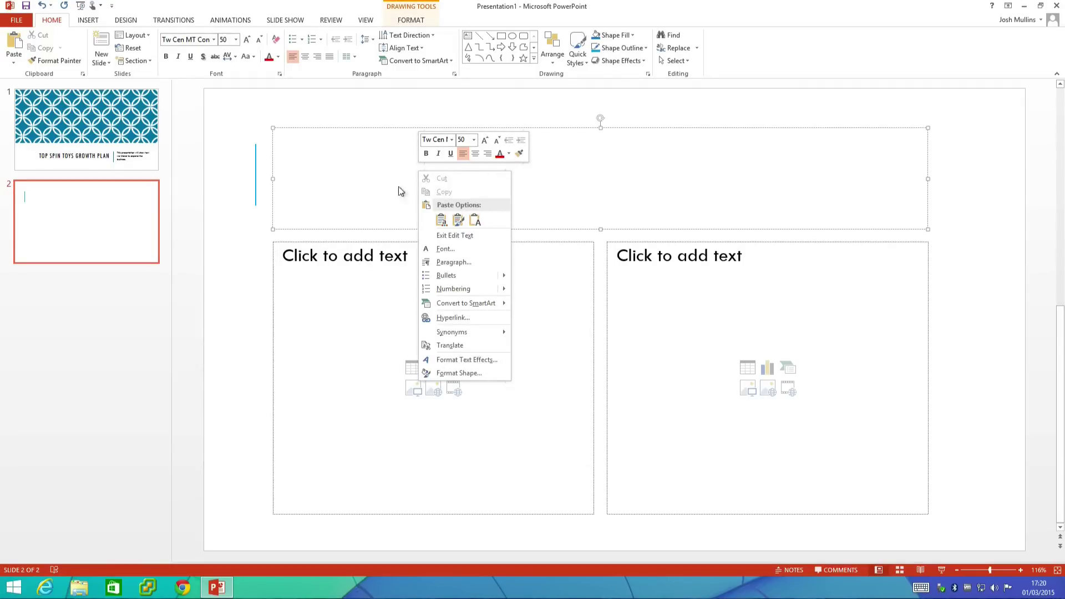
click(475, 219)
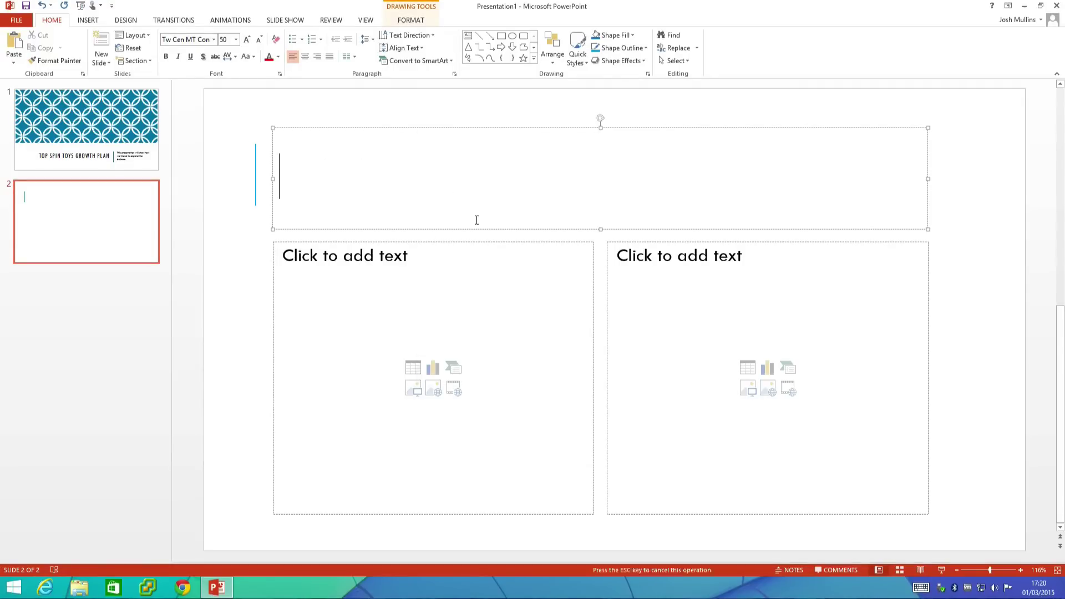
click(324, 264)
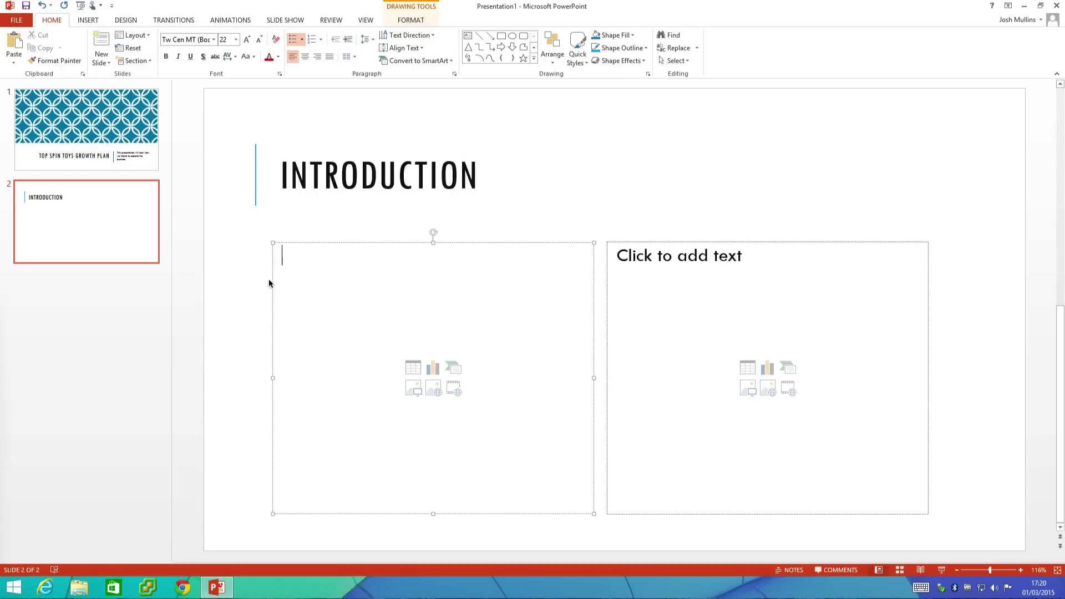
right_click(299, 256)
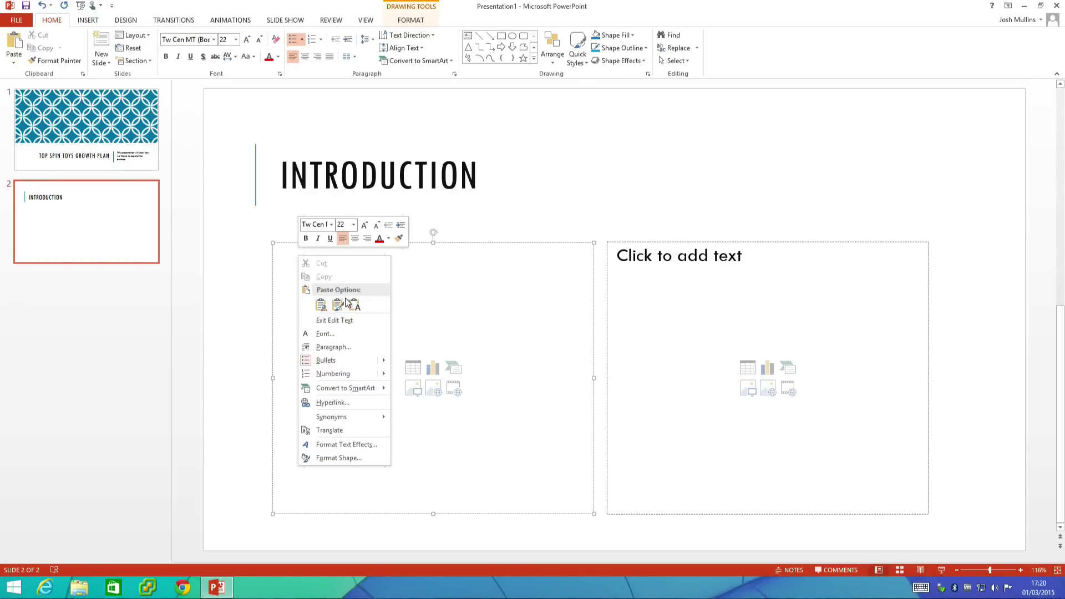
click(350, 303)
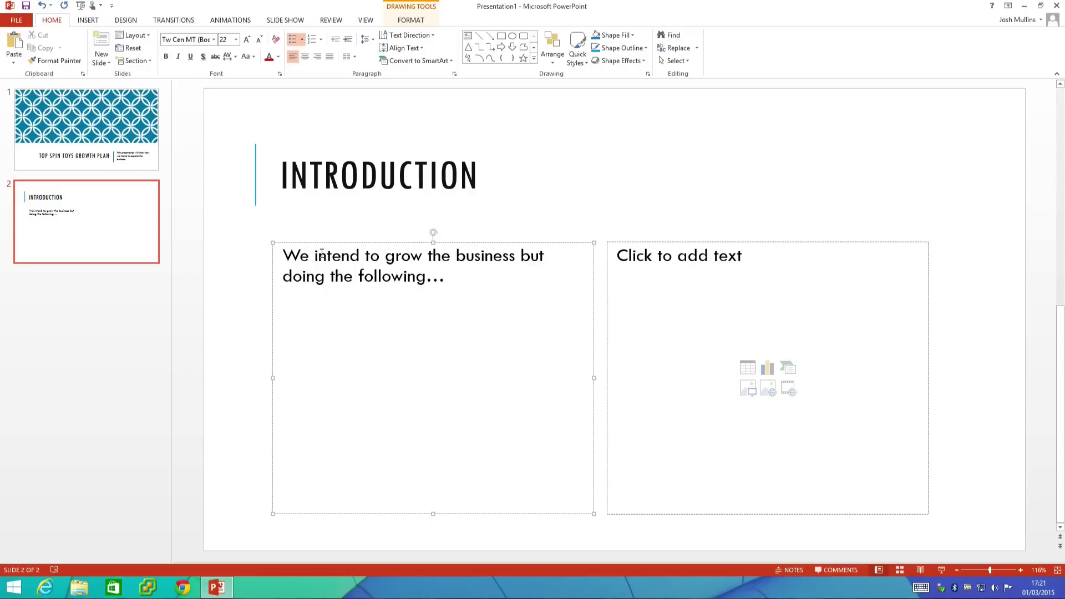
- Add dot bullets on a new line and paste the four growth points
text(-)
key(BackSpace)
key(BackSpace)
click(303, 40)
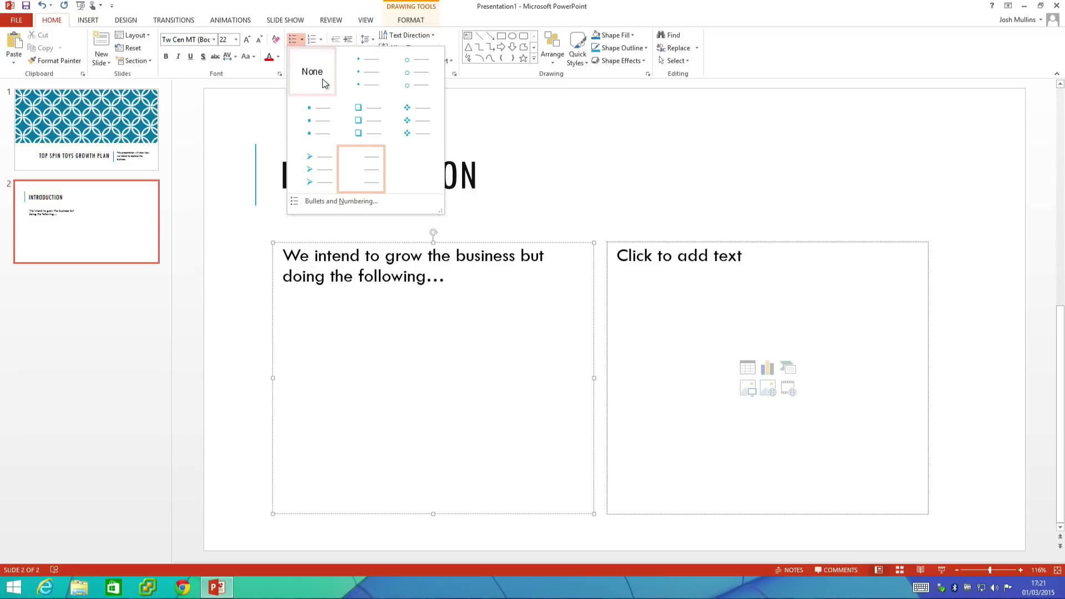
click(376, 83)
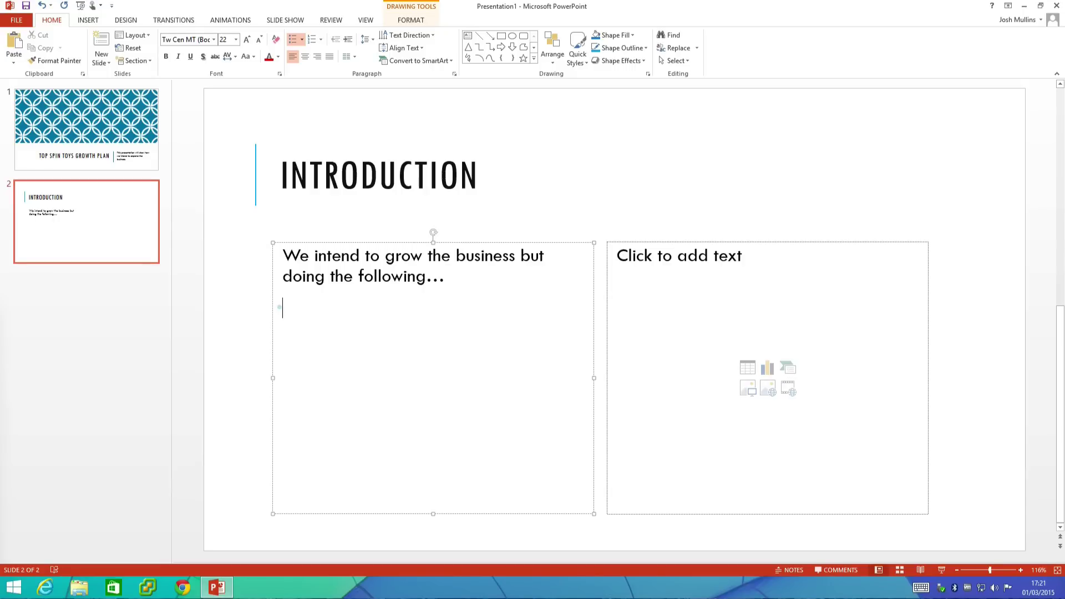
right_click(298, 311)
click(353, 359)
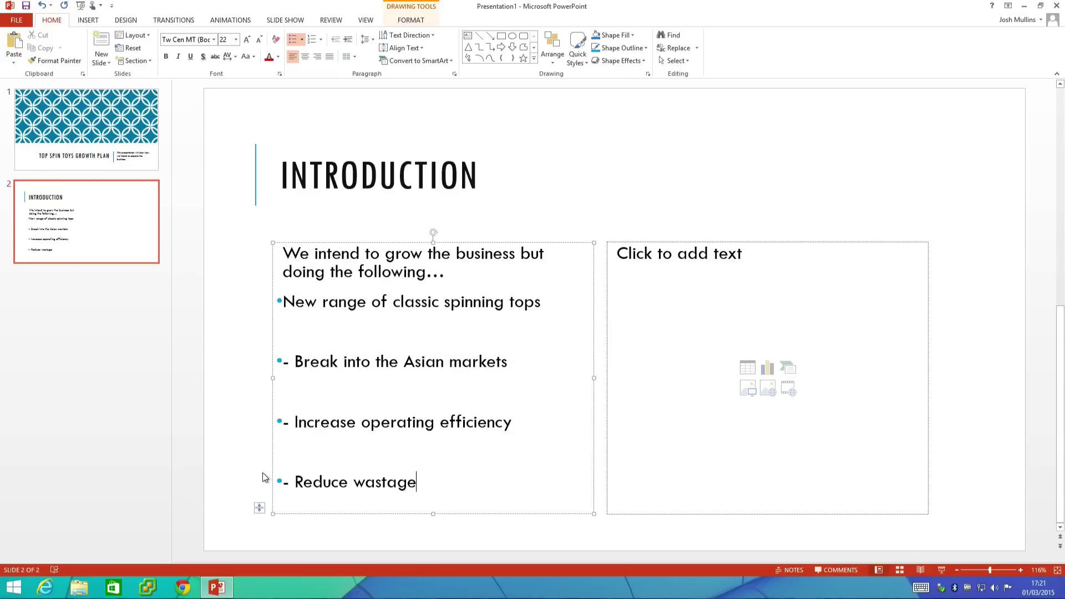
- Remove the leading dashes and extra spaces from the four bullet lines
click(303, 478)
key(BackSpace)
key(BackSpace)
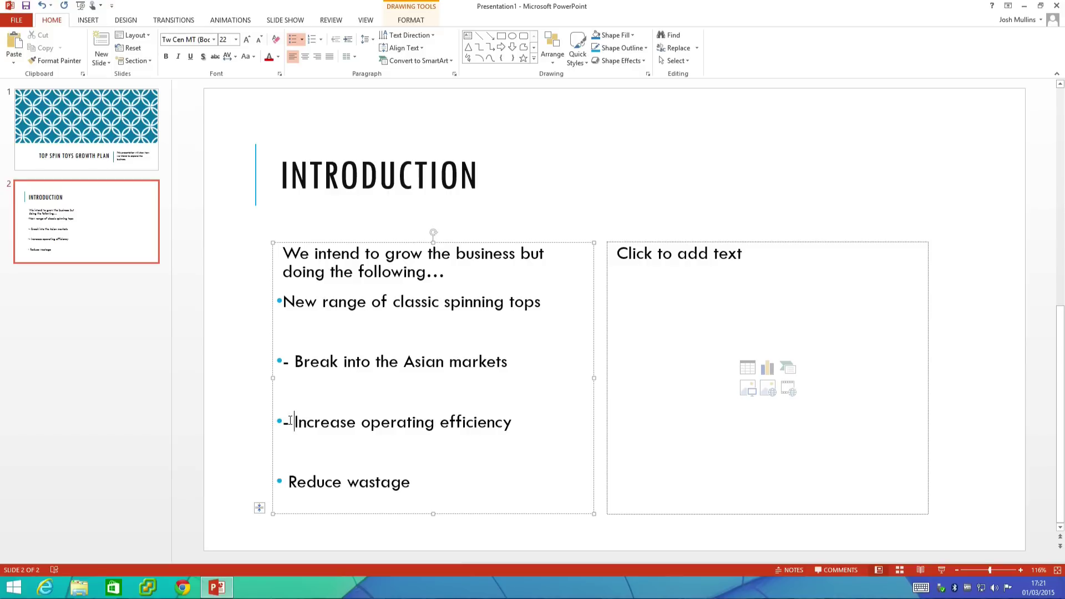
key(BackSpace)
key(BackSpace)
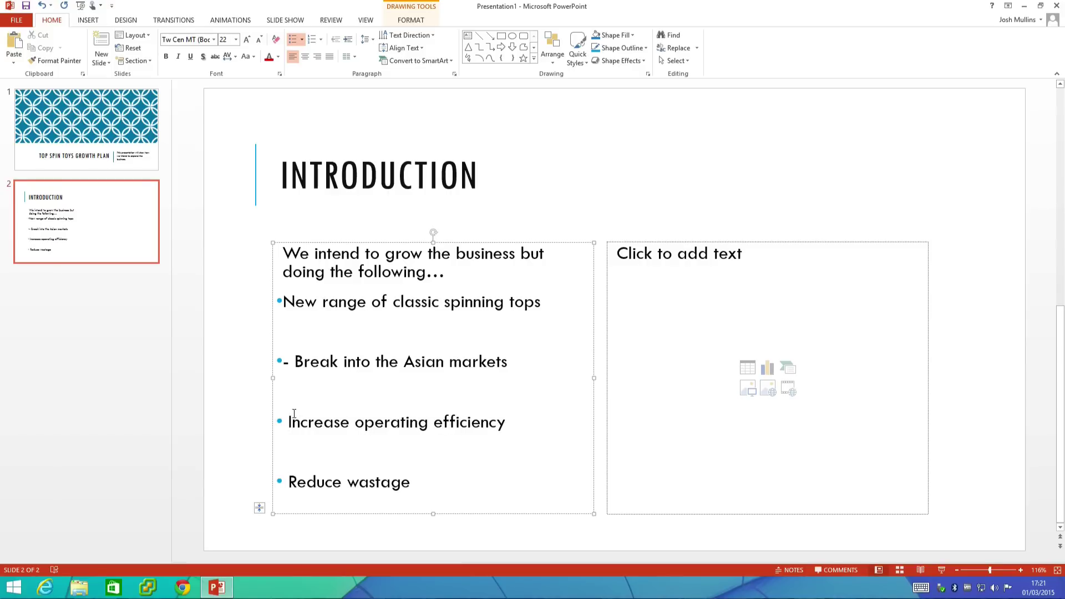
click(294, 361)
key(BackSpace)
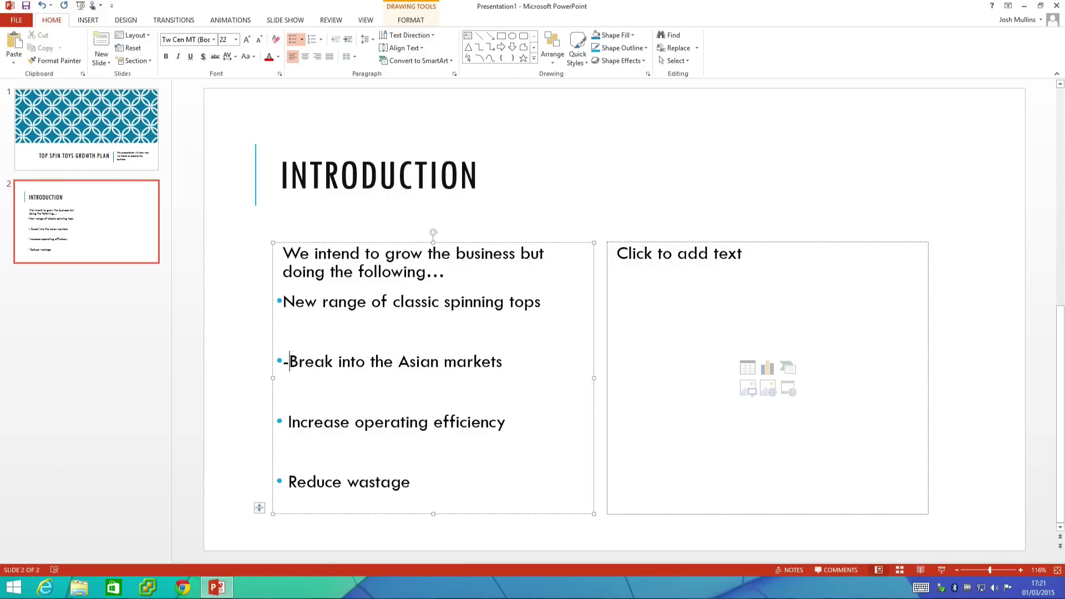
key(BackSpace)
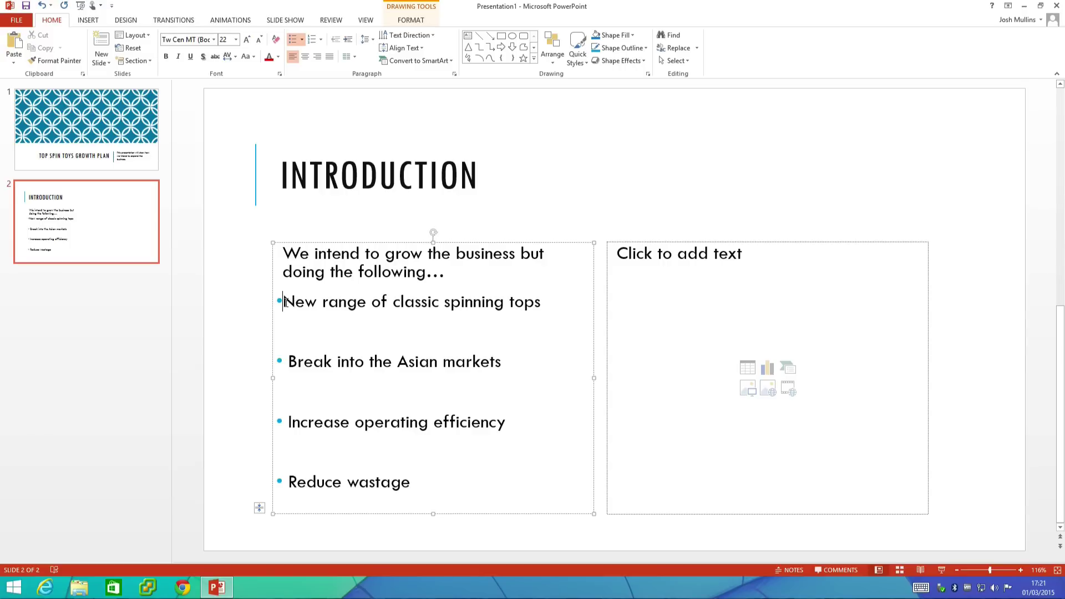
key(BackSpace)
- Insert the spinning-top-2 picture into the Introduction slide's right column
click(642, 343)
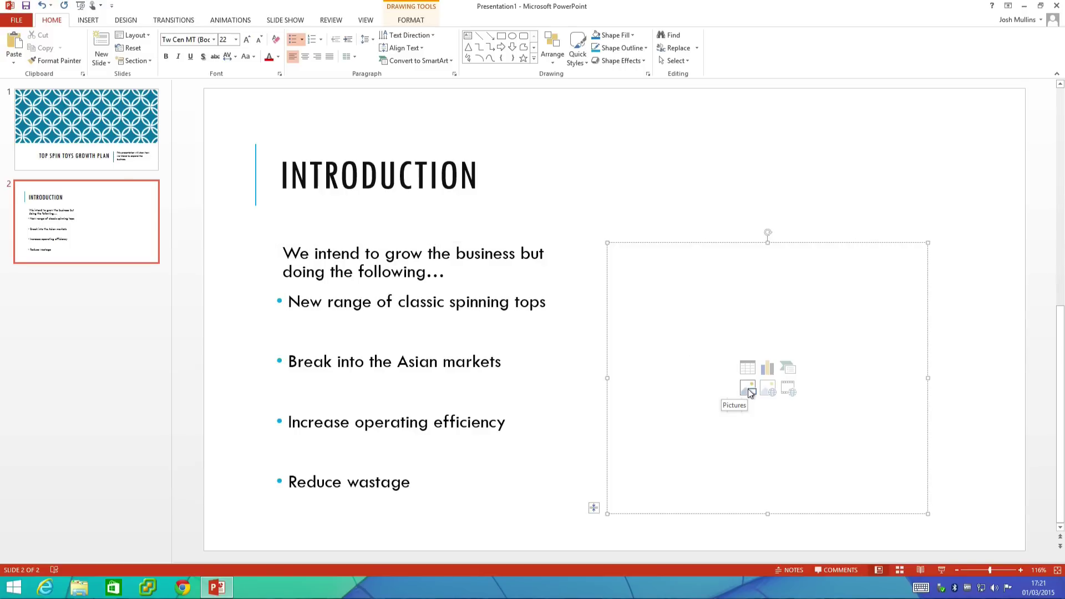
click(748, 388)
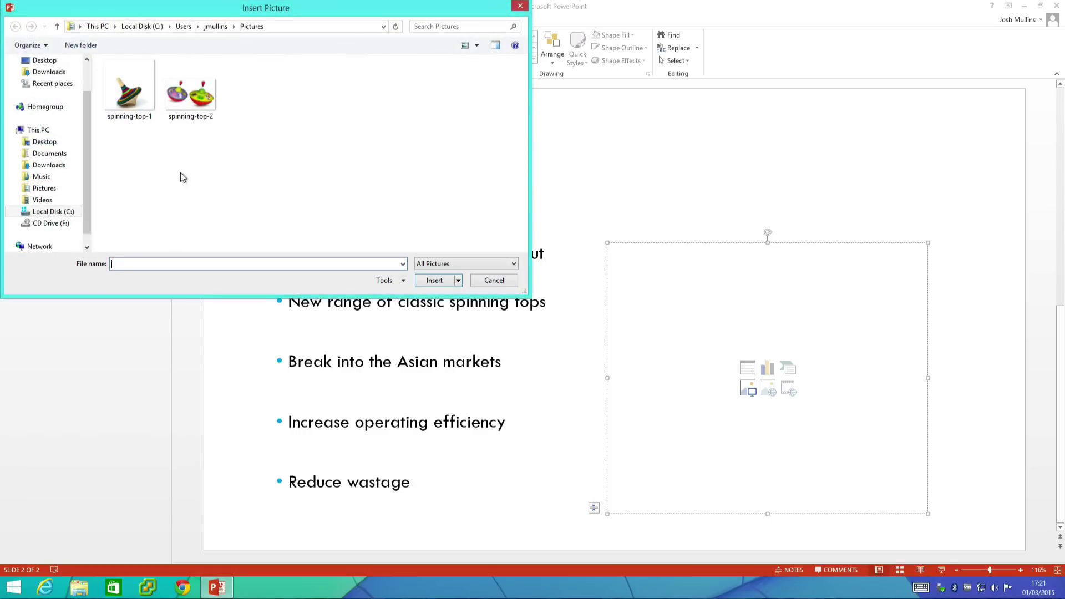
click(188, 100)
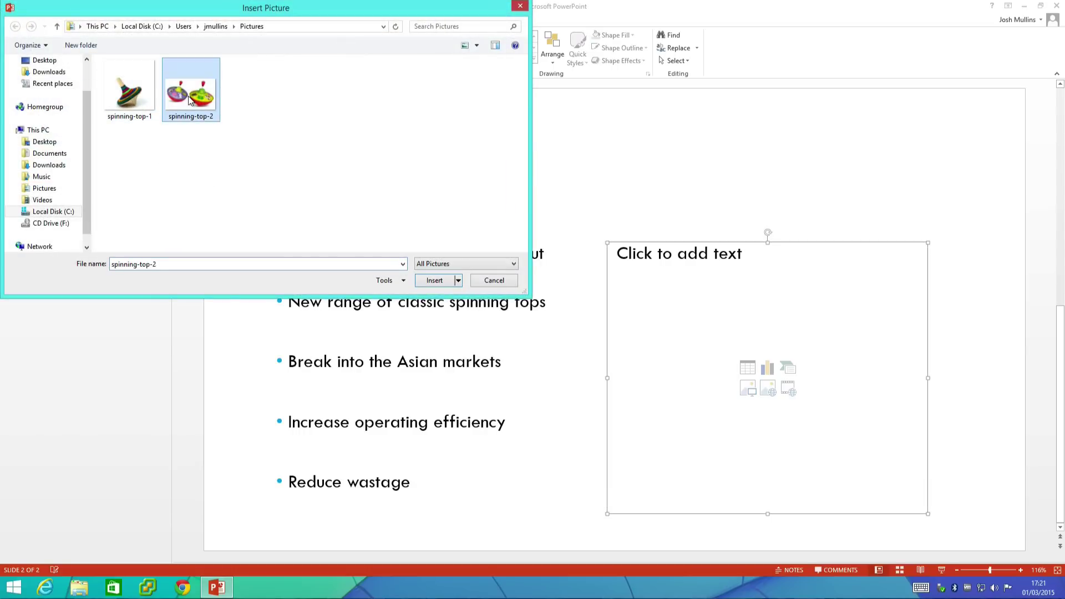
click(434, 279)
click(680, 215)
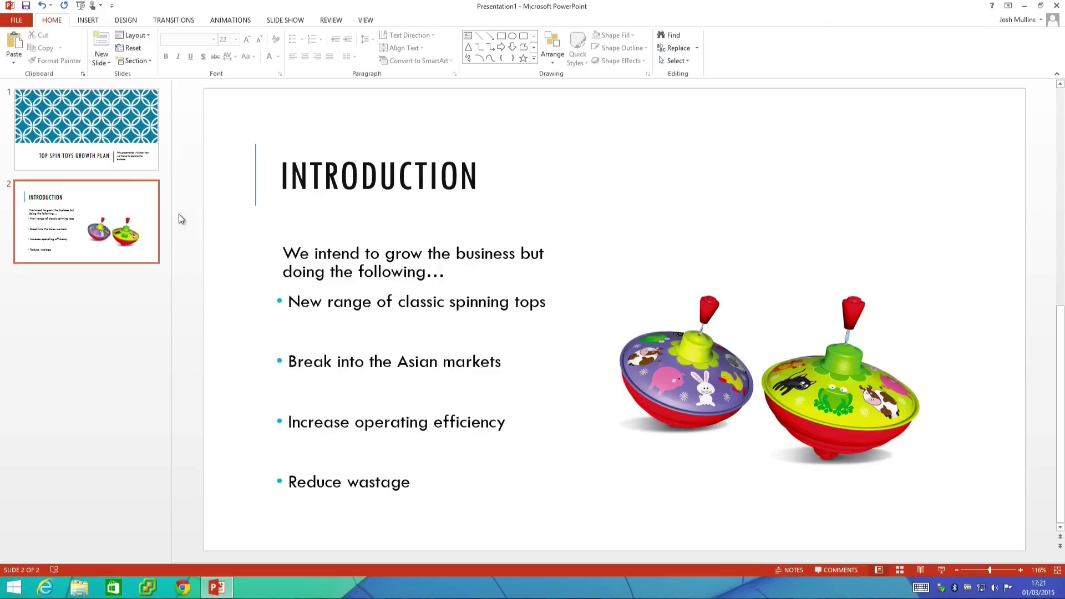
- Add a third Two Content slide titled CLASSIC SPINNING TOPS
click(94, 64)
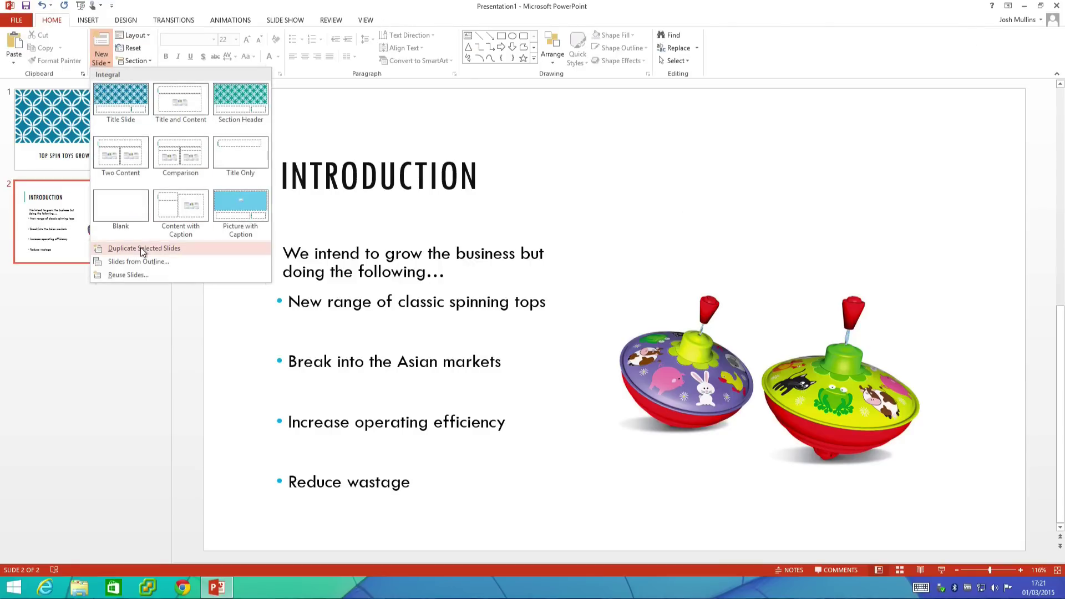
click(113, 162)
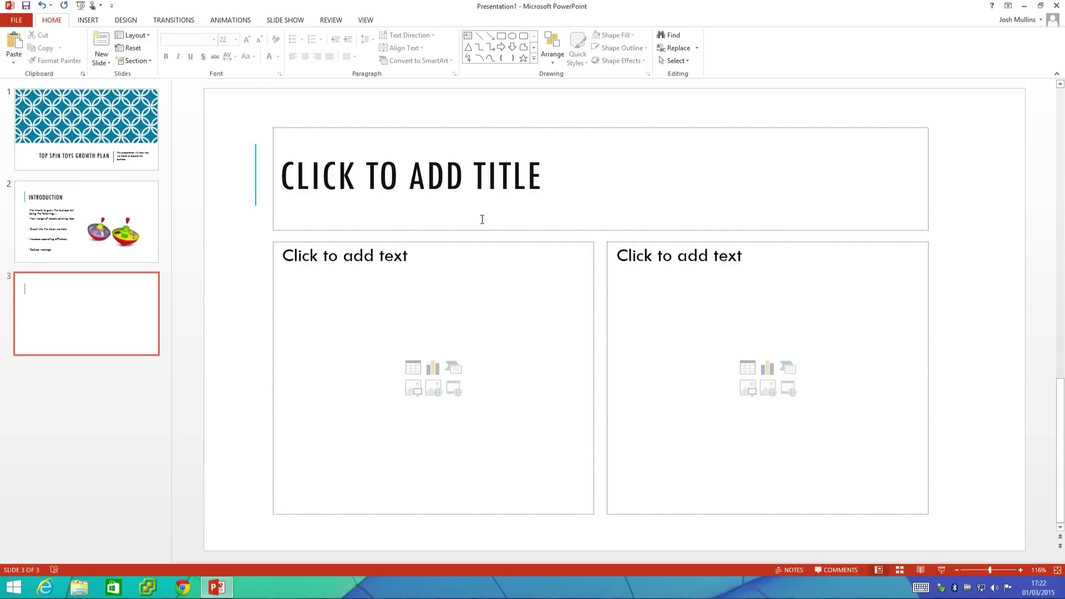
click(371, 138)
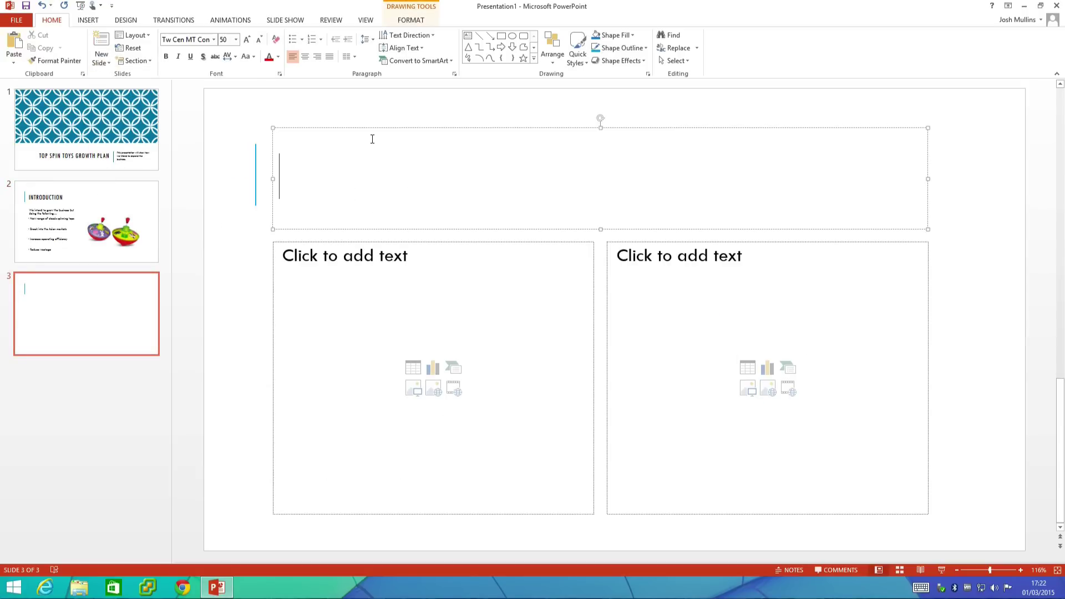
text(CLASSIC)
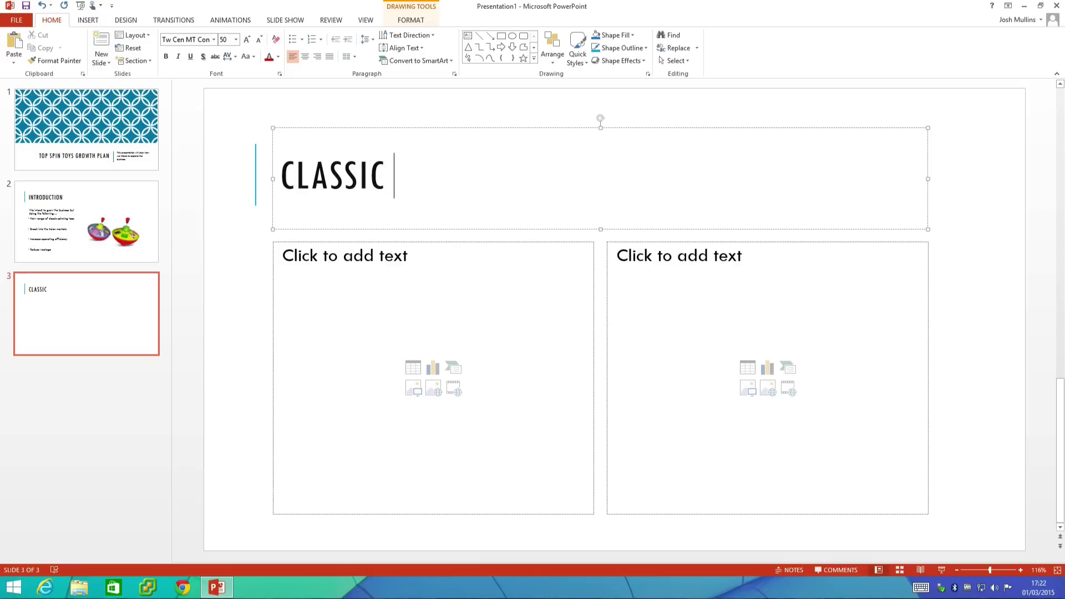
text( SPINNI)
key(BackSpace)
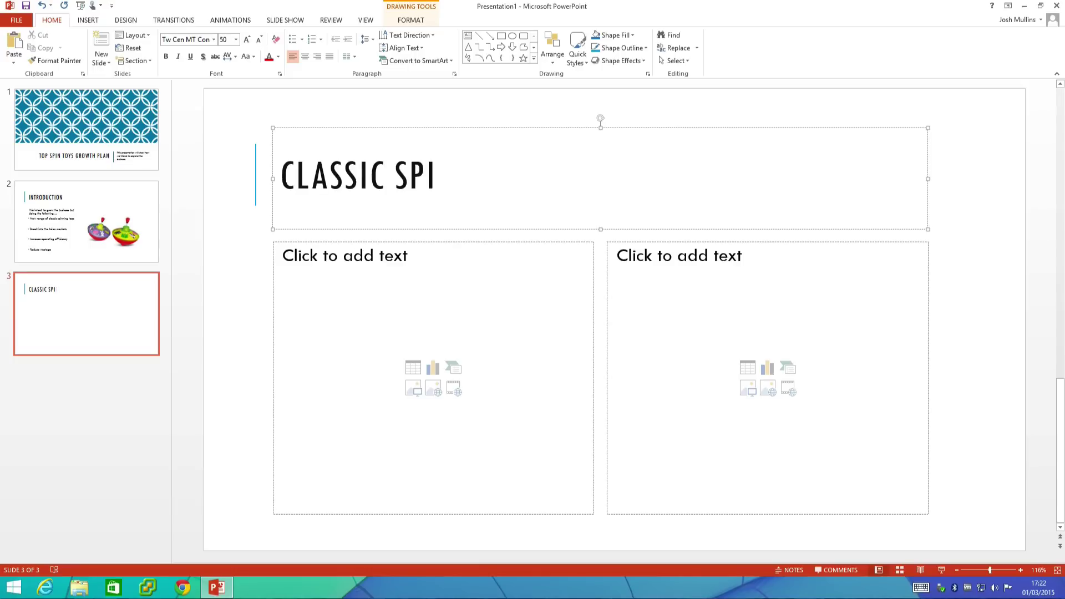
text(NNING TOPS)
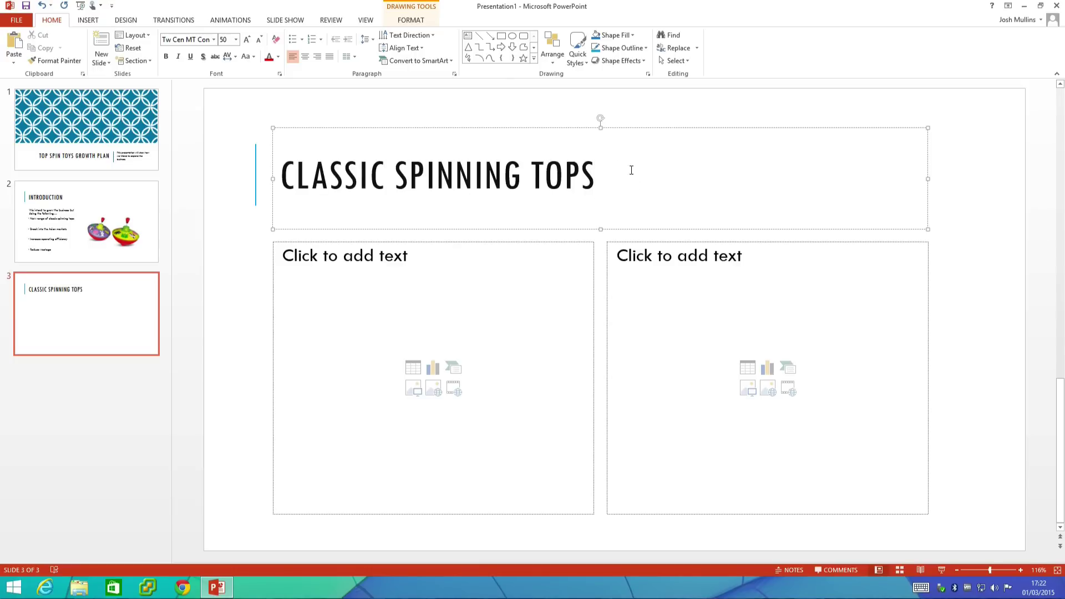
- Insert the striped wooden spinning-top-1 picture into the left column
click(413, 388)
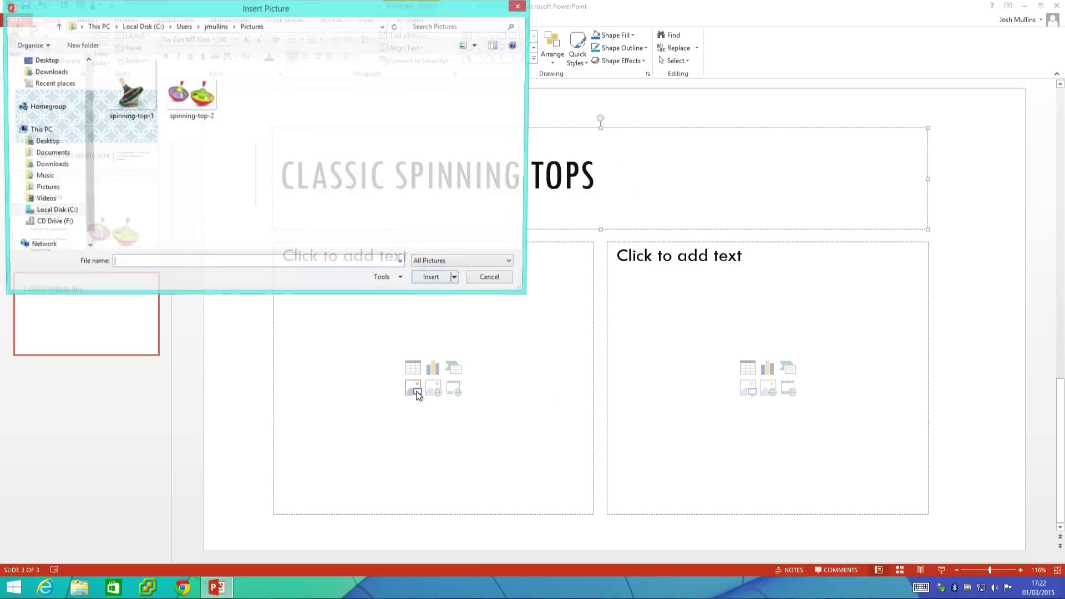
click(146, 113)
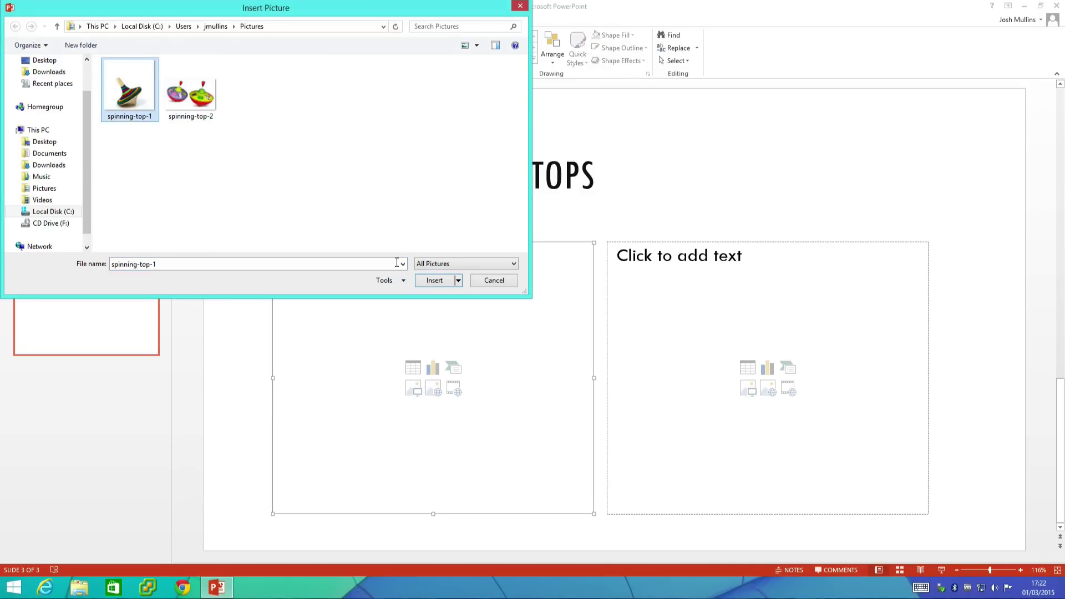
click(438, 281)
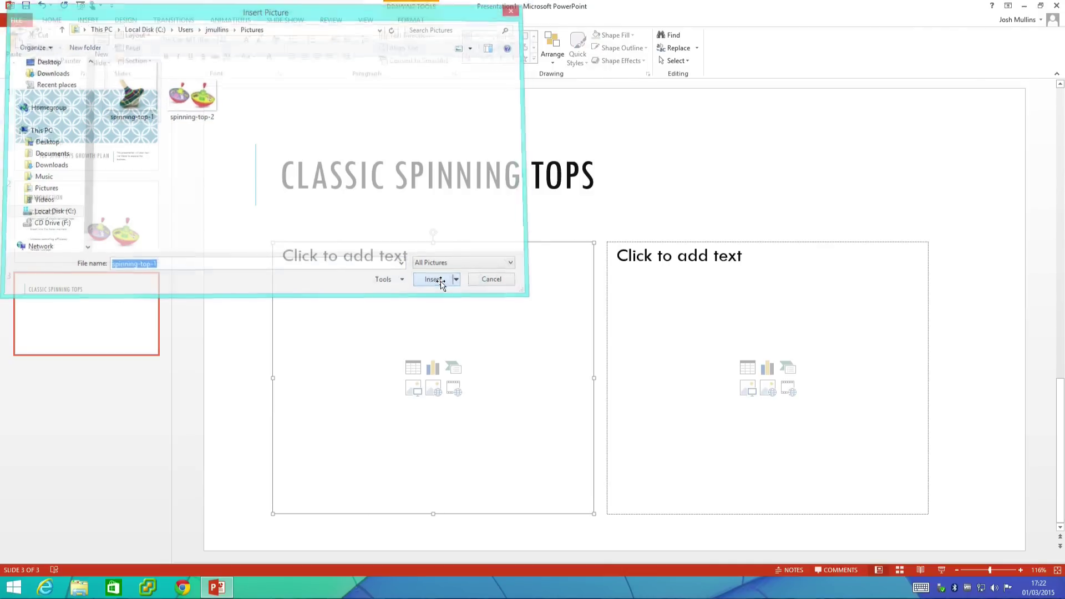
- Write 'New range of cheaper classic spinning tops made of wood.' and unbulleted 'Simple and timeless.' on the right
click(669, 314)
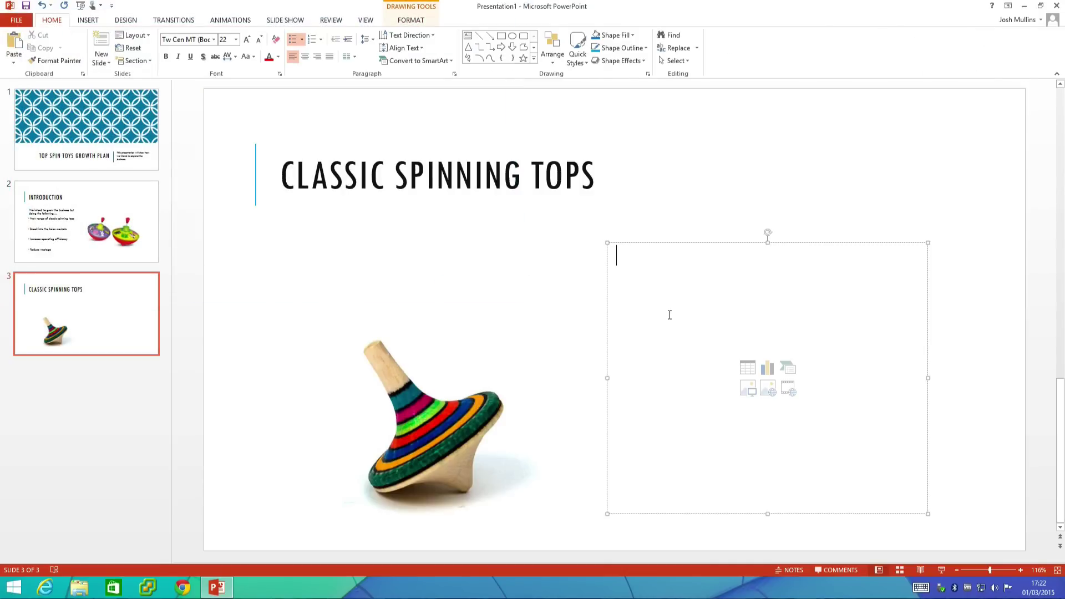
text(New)
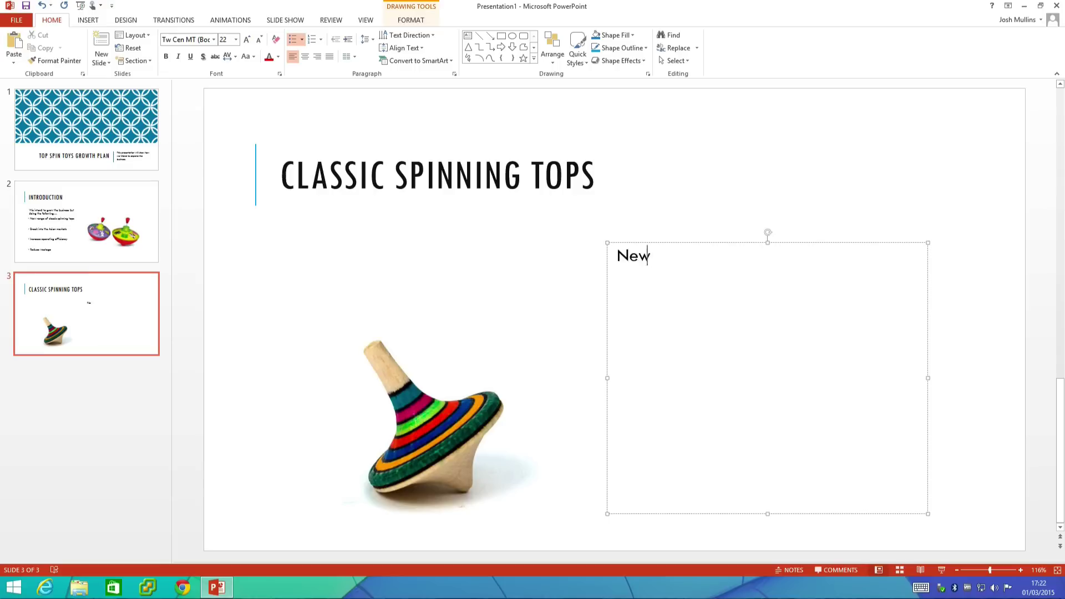
text( range of )
text(cl)
text(he)
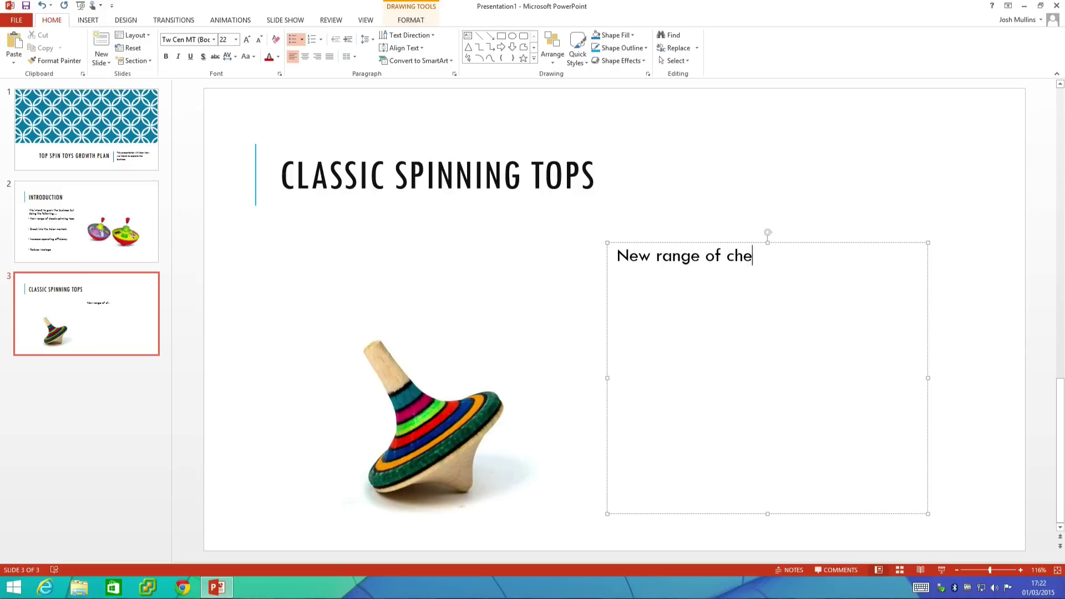
text(aper class)
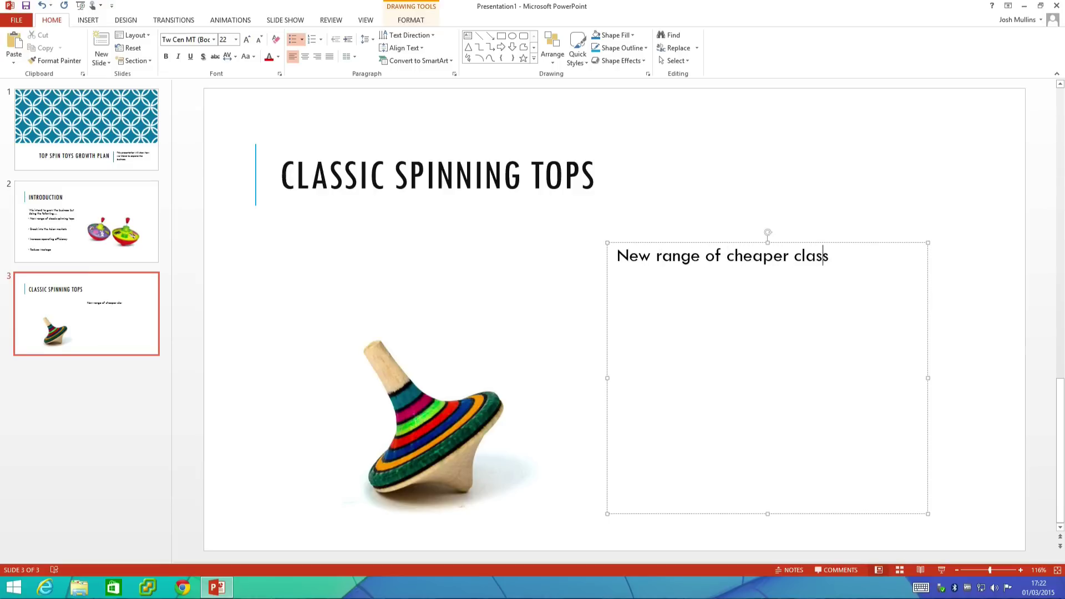
text(ic spi)
text(n)
key(BackSpace)
text(nning)
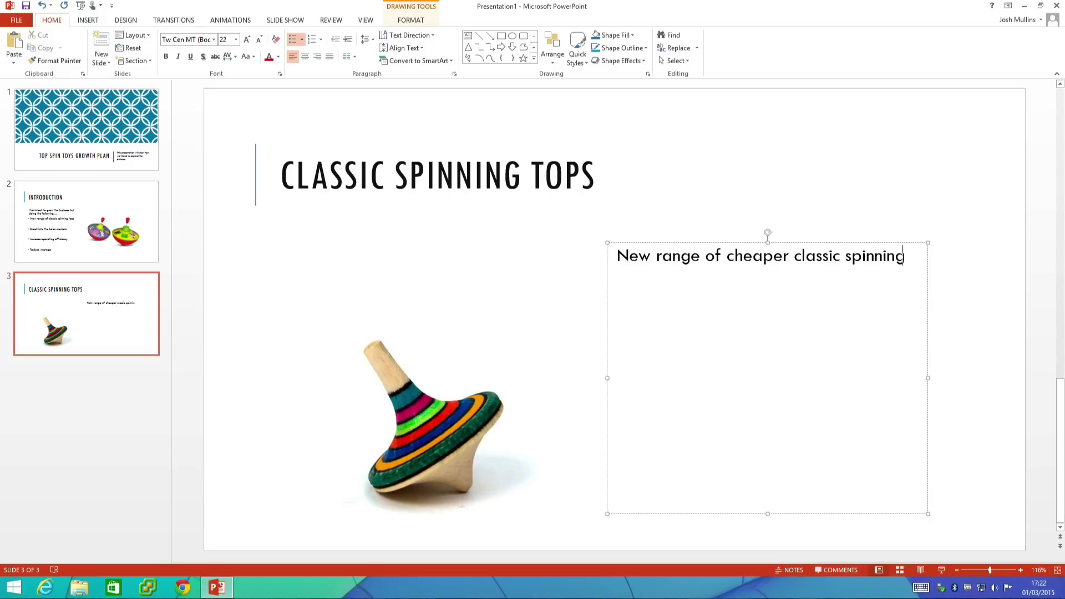
text( tops made )
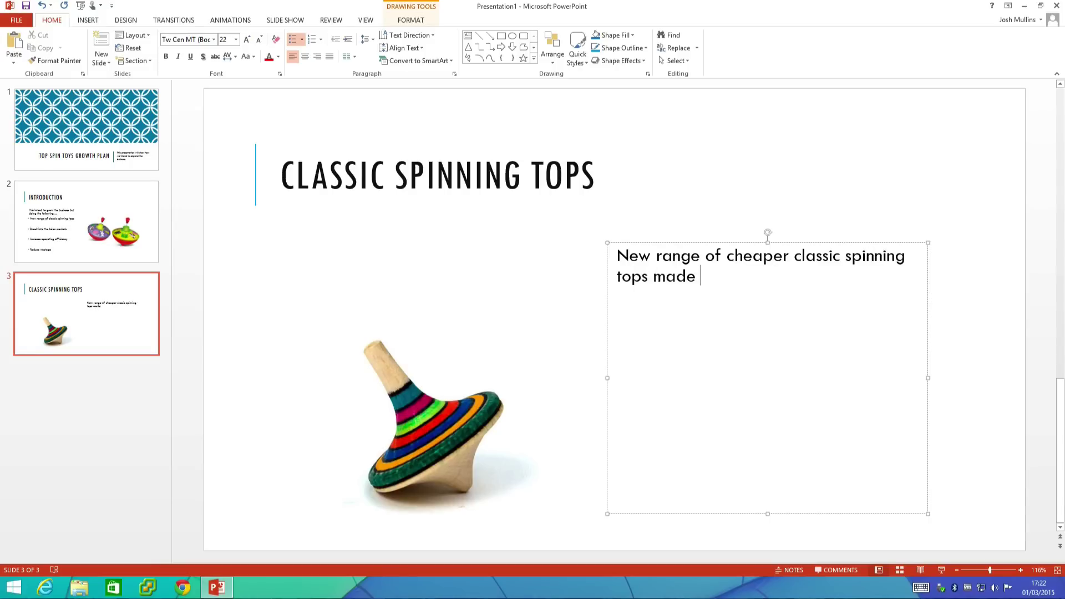
text(of wood)
key(BackSpace)
text(Simple and)
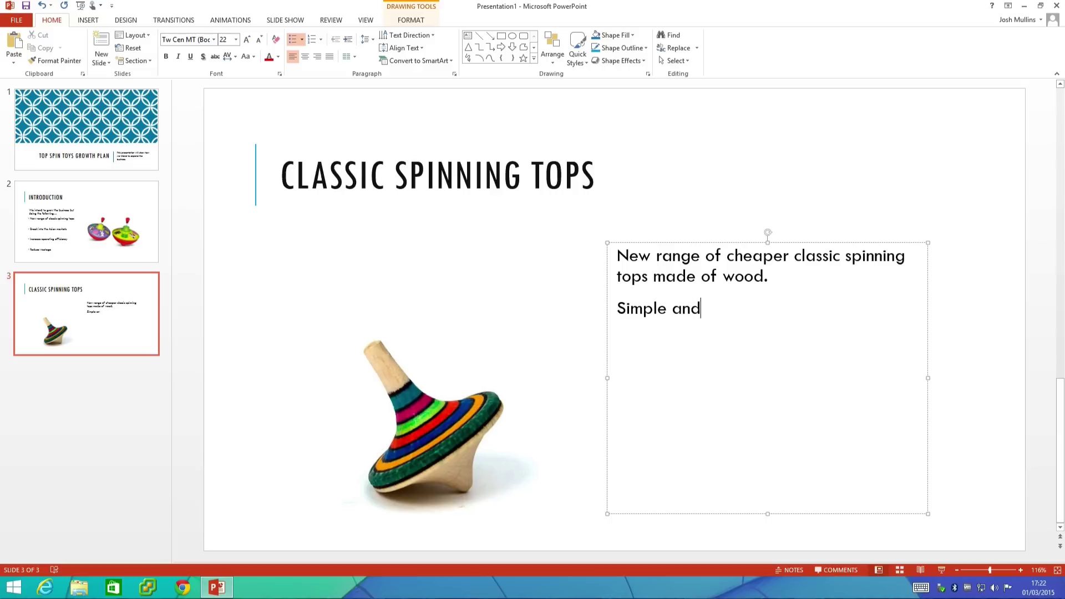
text( timeless)
text(.)
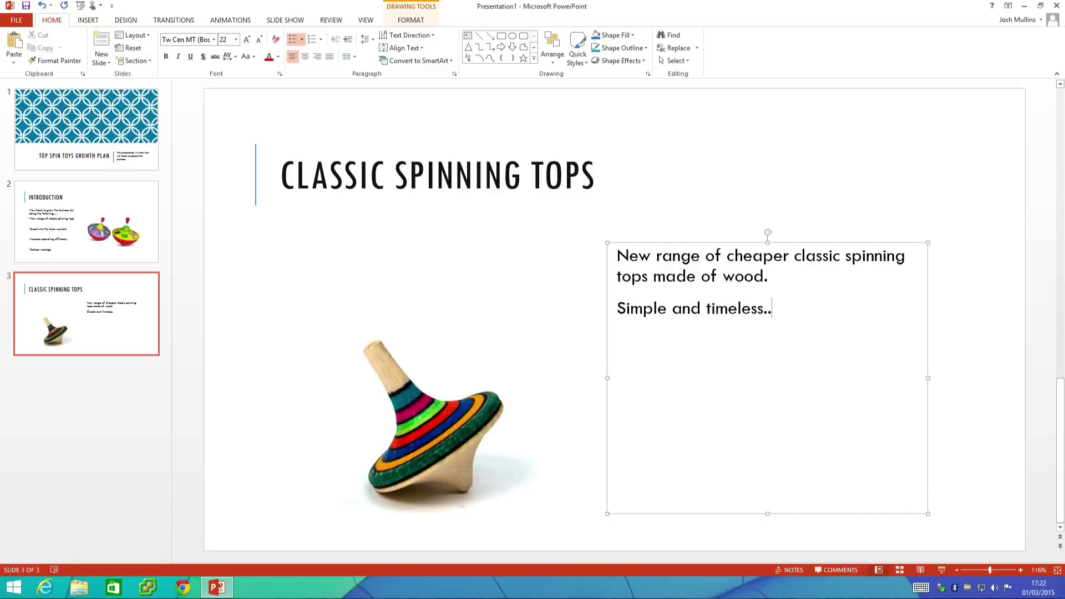
- Select the slide 1 TOP SPIN TOYS GROWTH PLAN title and show the Animations tab
click(945, 119)
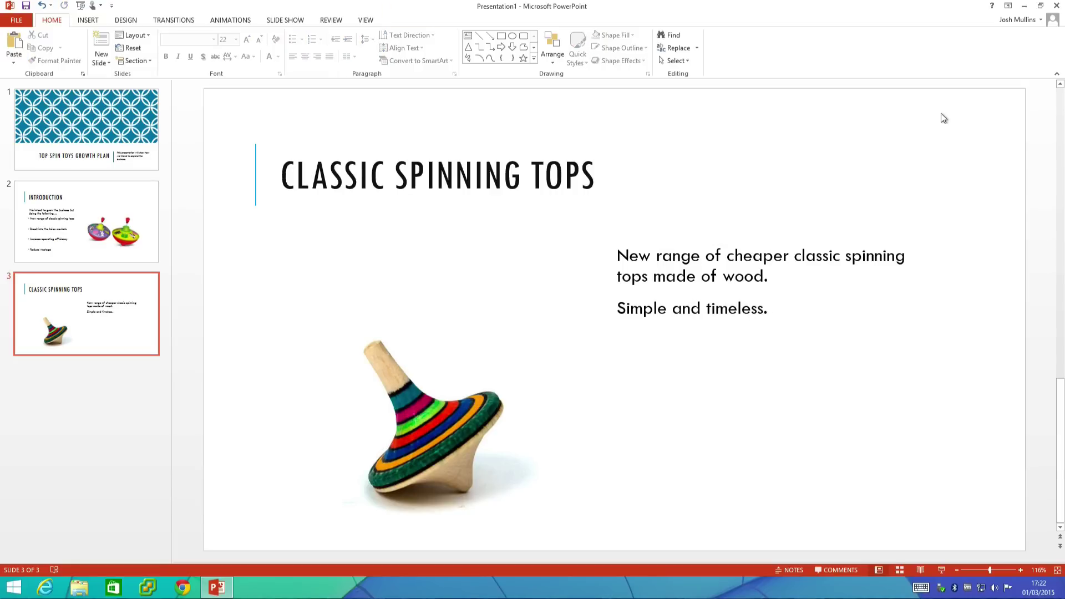
click(121, 123)
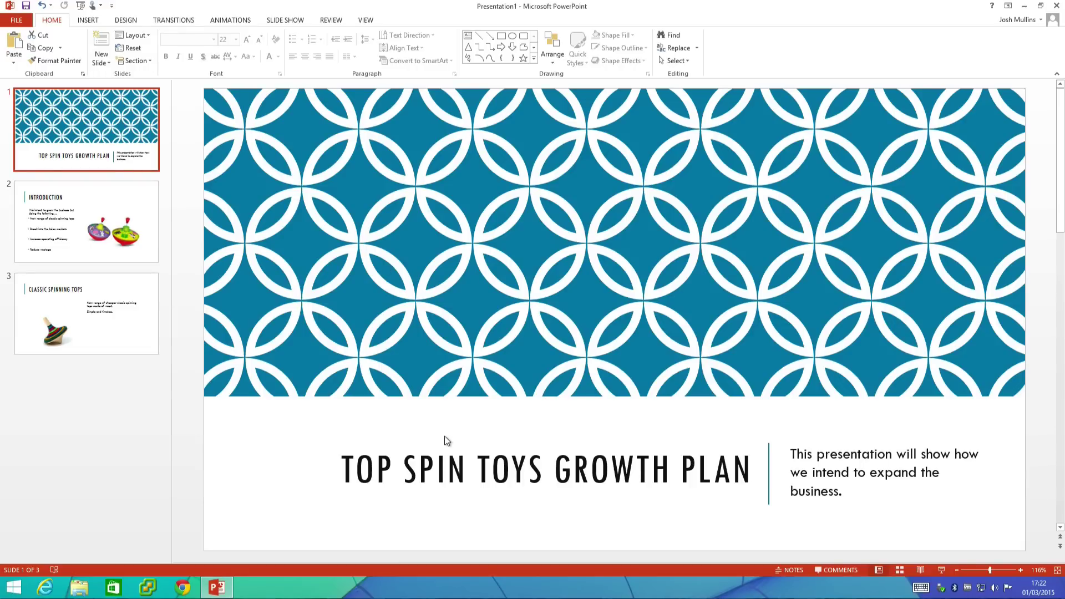
click(459, 457)
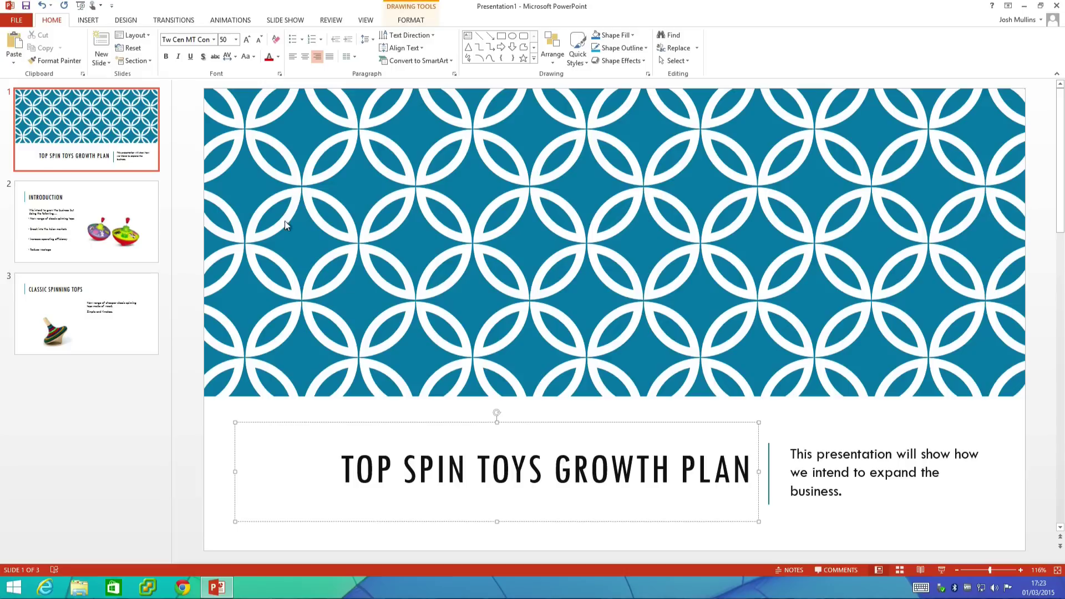
click(232, 21)
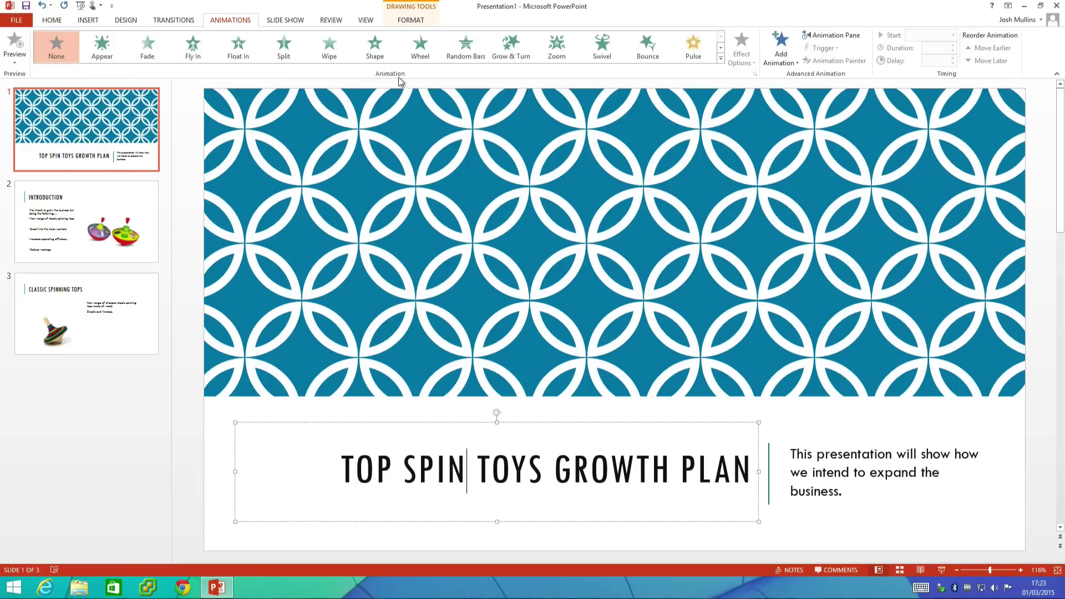
- Give the slide 1 title a Fade entrance lasting 0.75 seconds
click(721, 49)
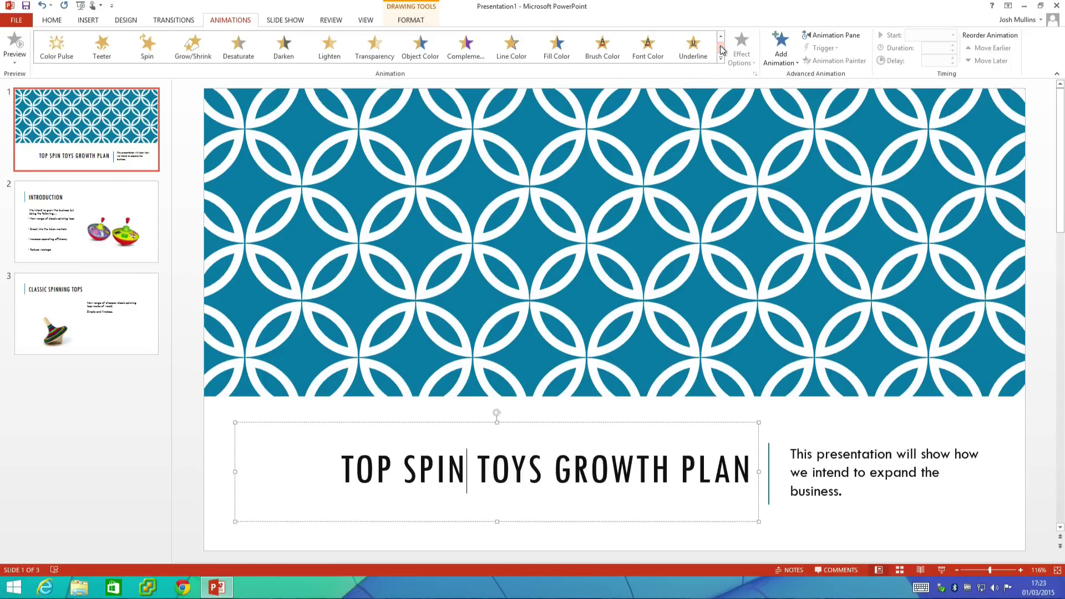
click(722, 49)
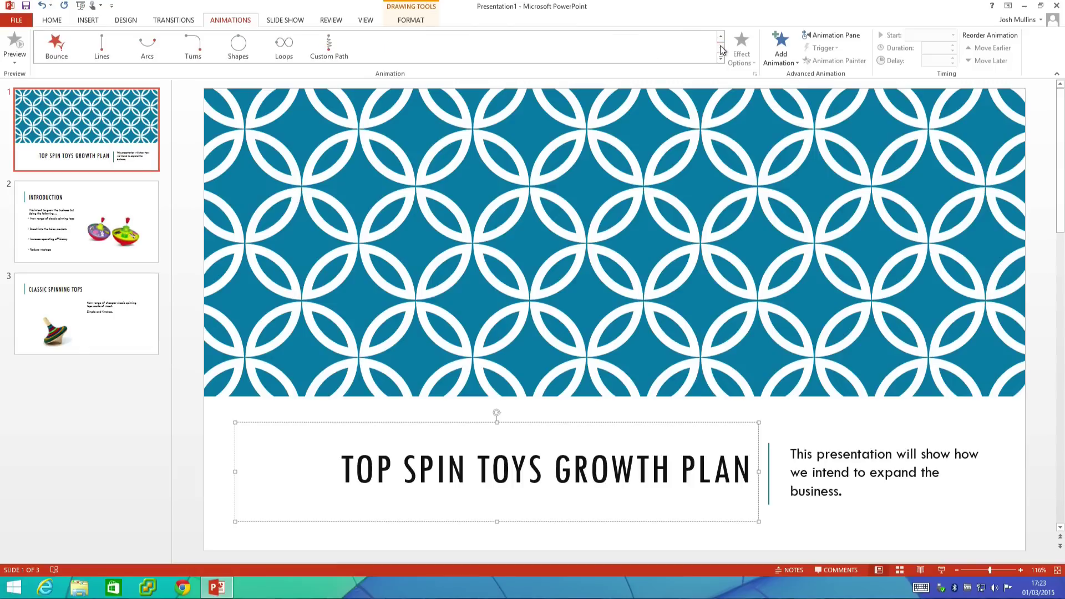
click(721, 38)
click(721, 38)
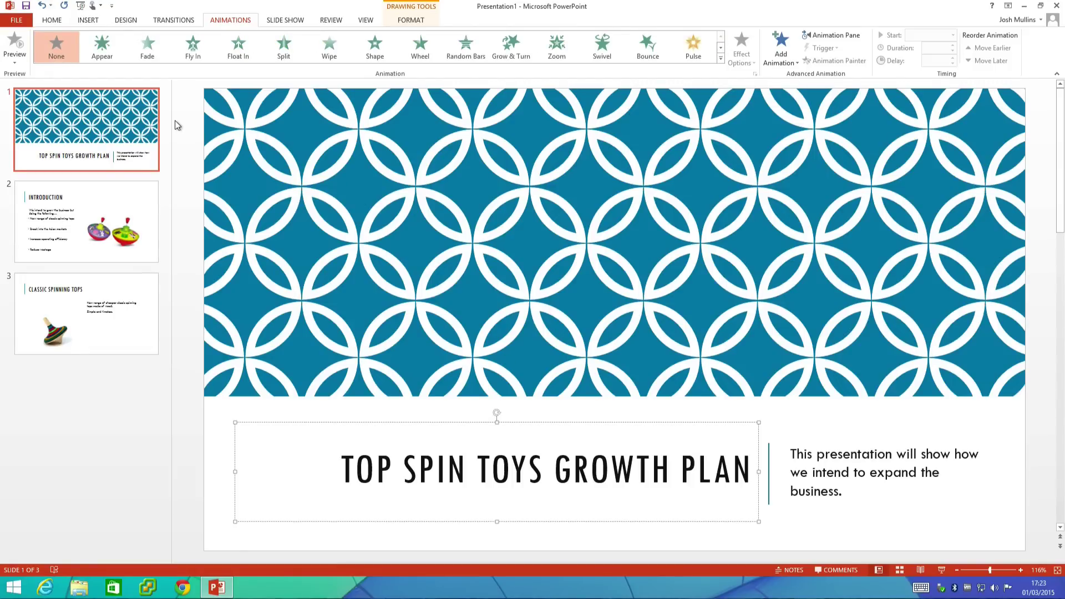
click(147, 52)
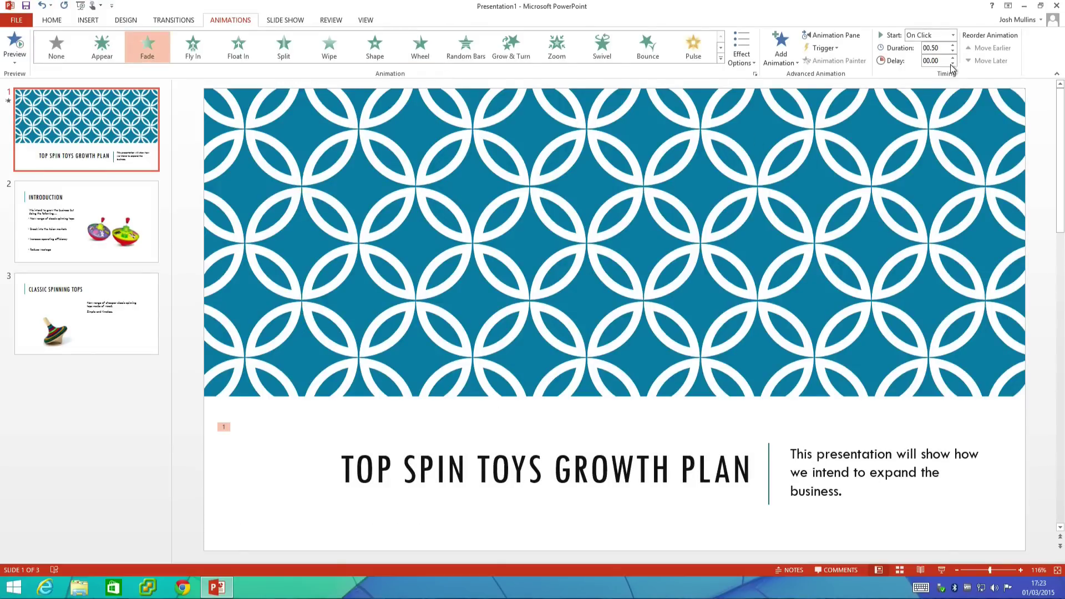
click(954, 46)
- Give the subtitle a 0.75-second Wipe that starts After Previous
click(822, 451)
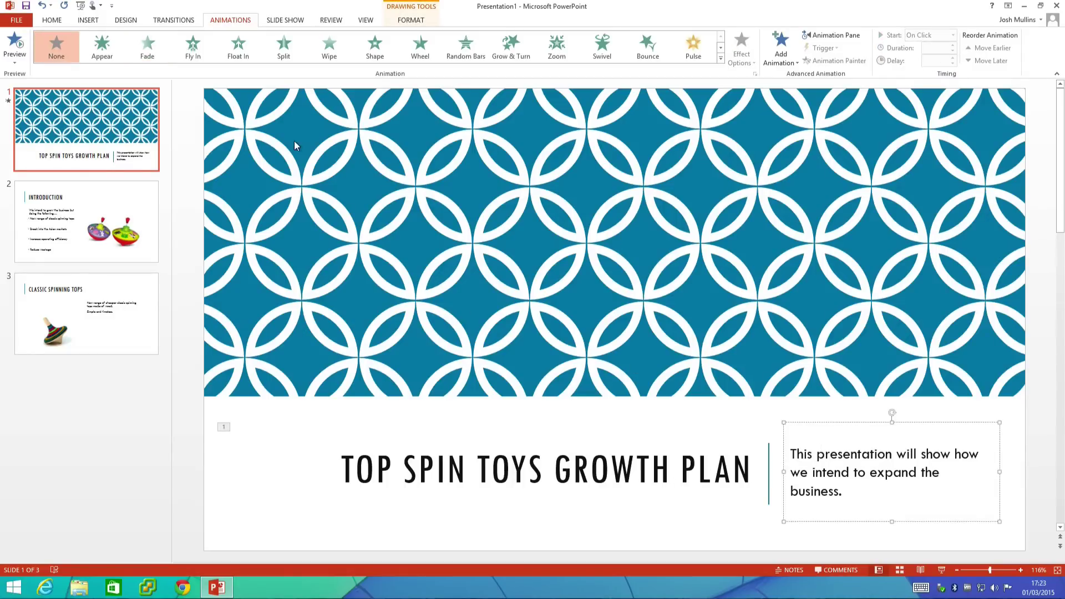
click(329, 58)
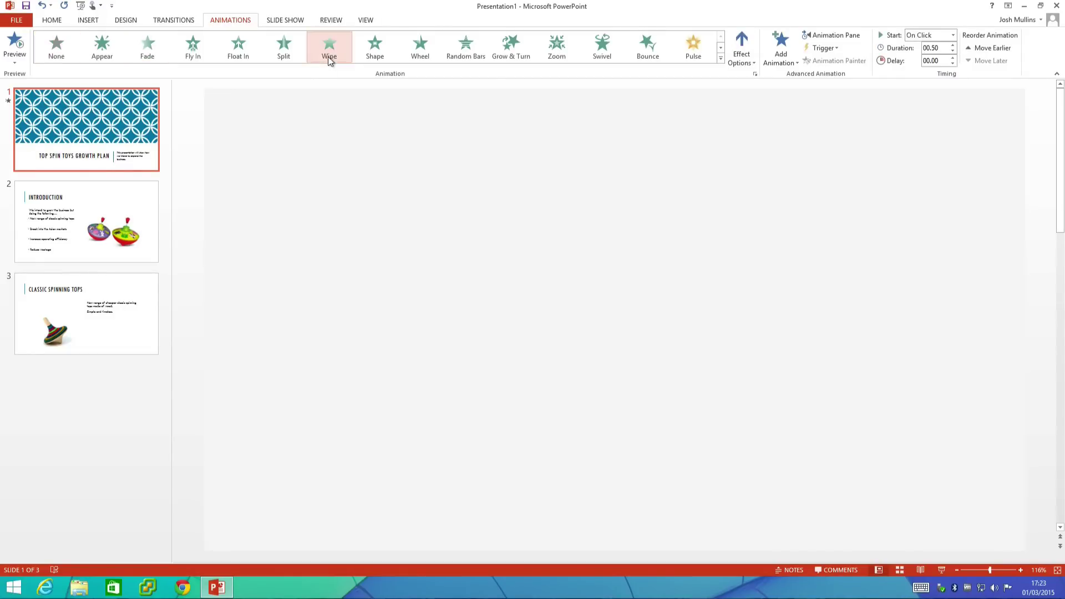
click(953, 45)
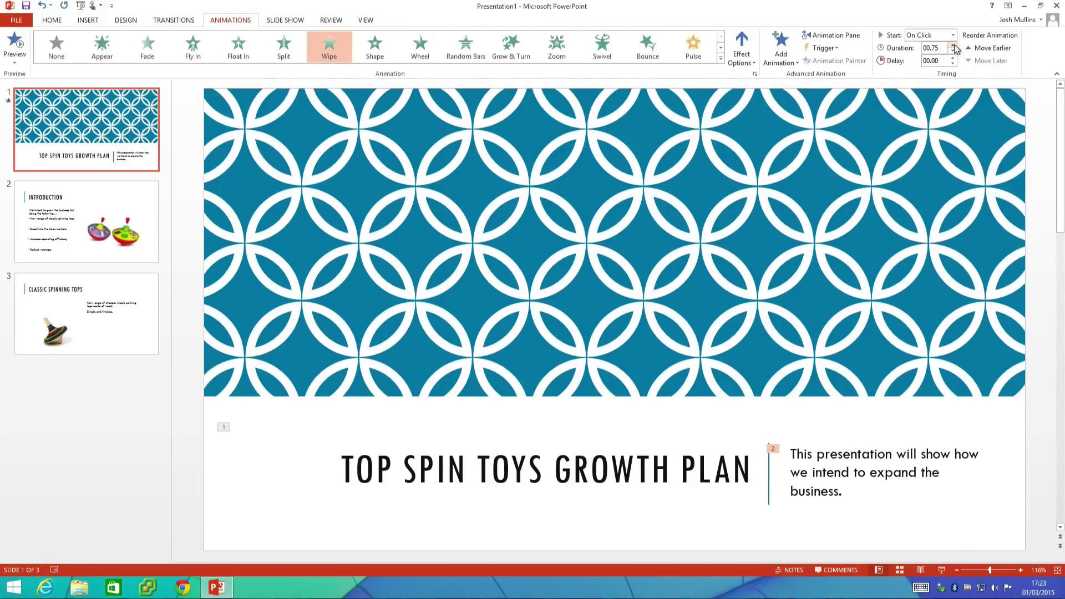
click(953, 35)
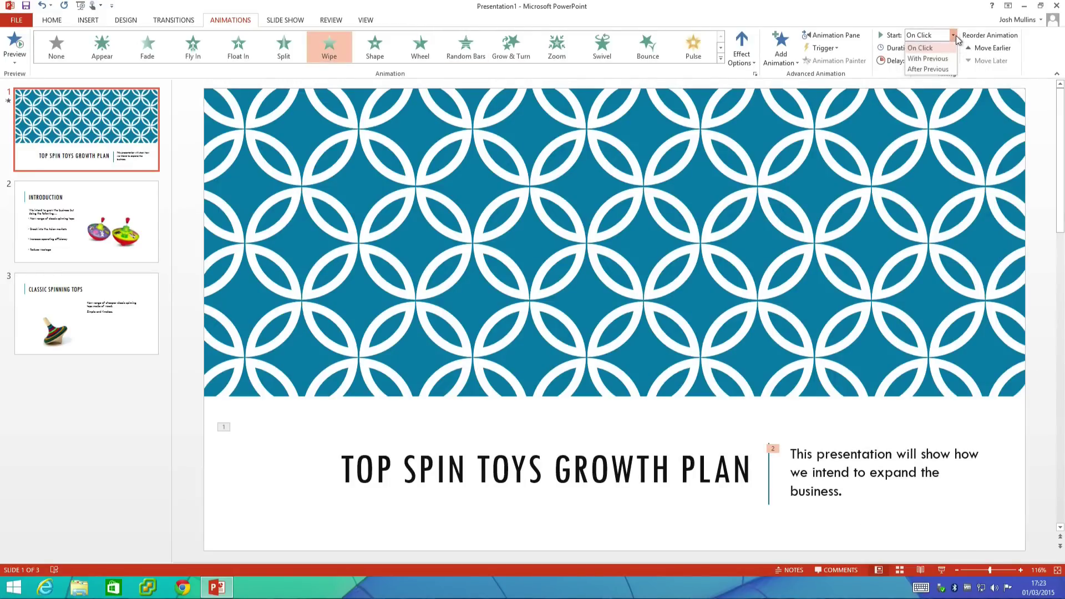
click(946, 70)
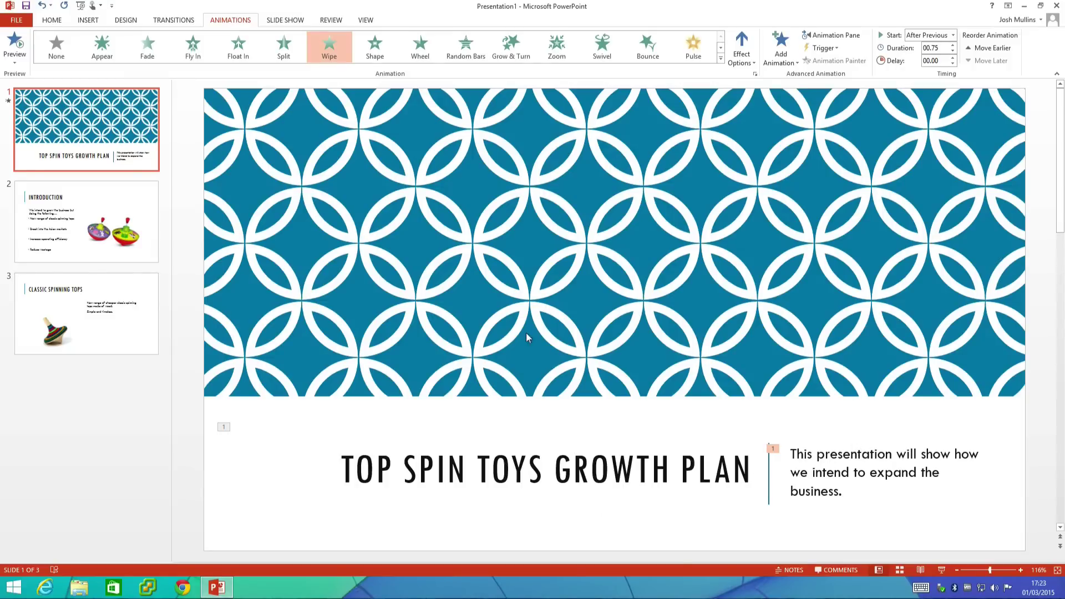
- On slide 2, give the INTRODUCTION title a Shape entrance with 01.75 duration
click(82, 222)
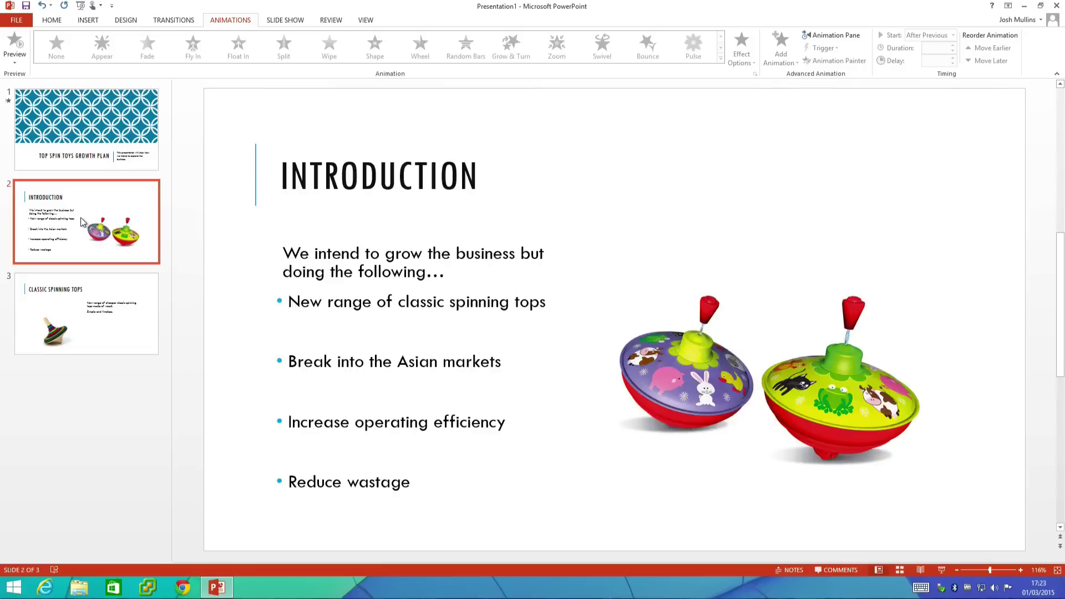
click(379, 177)
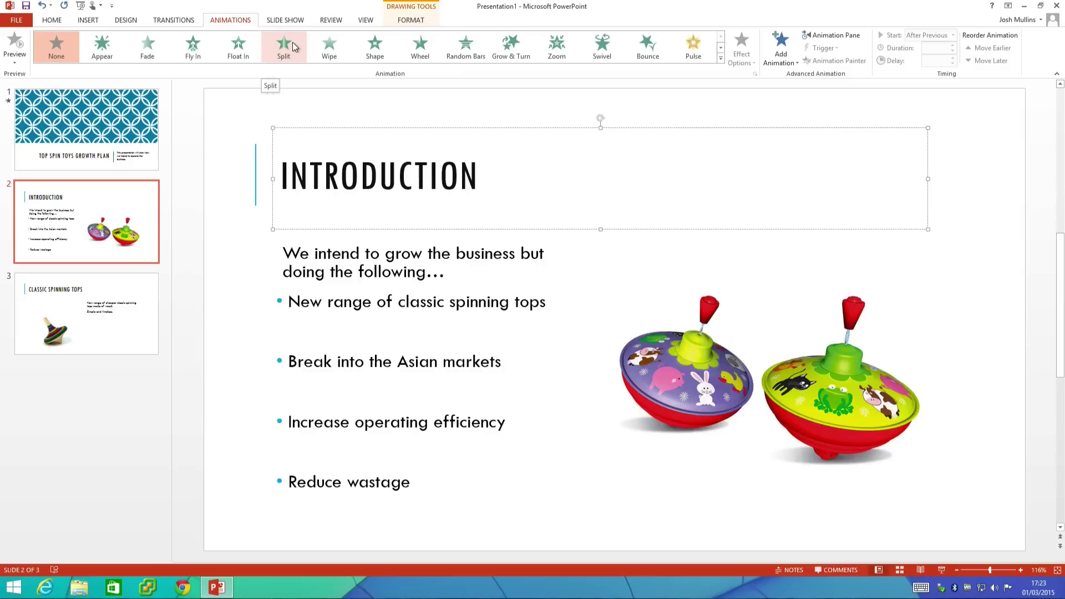
click(385, 49)
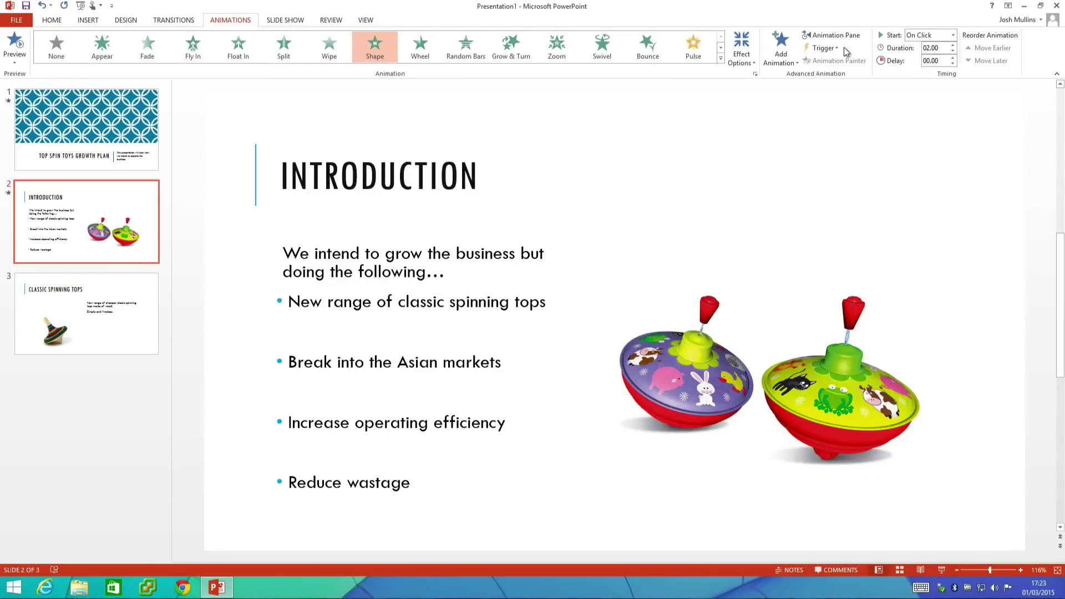
click(954, 52)
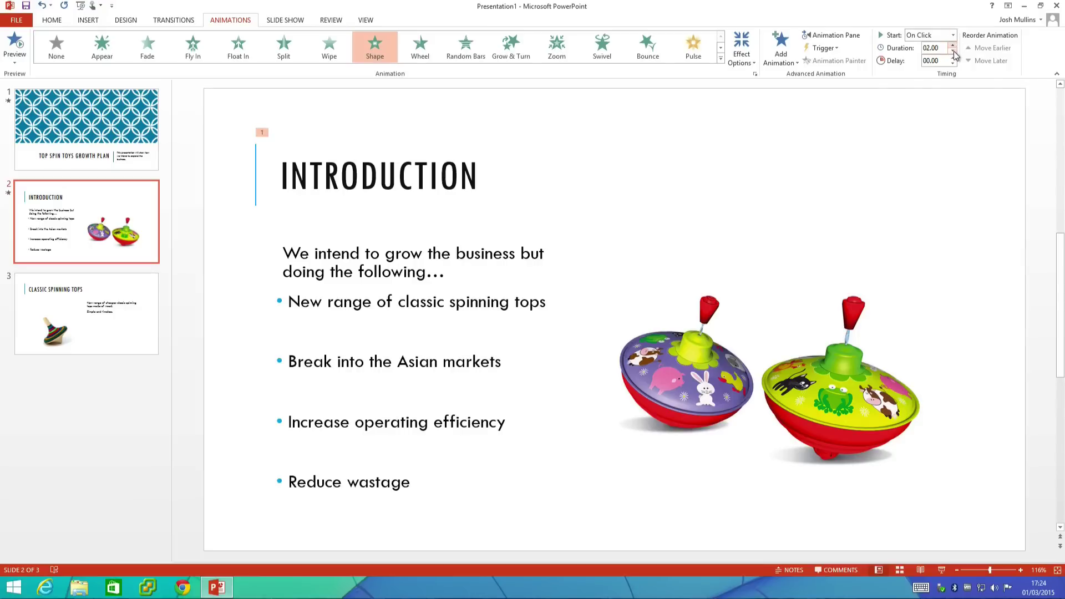
click(332, 243)
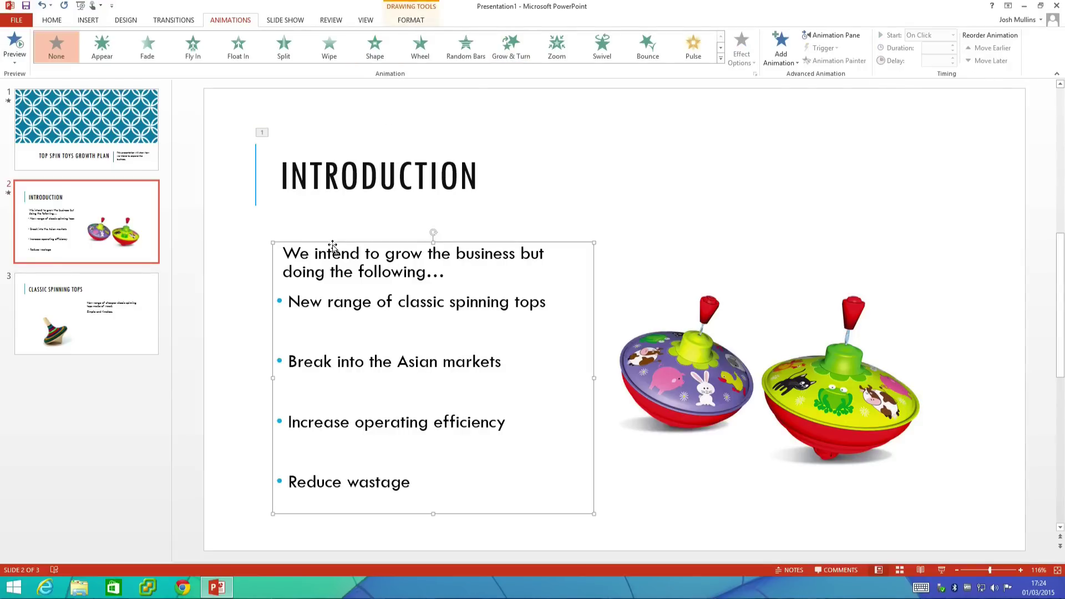
- Apply a Fade entrance to the Introduction body text, animating By Paragraph
click(154, 51)
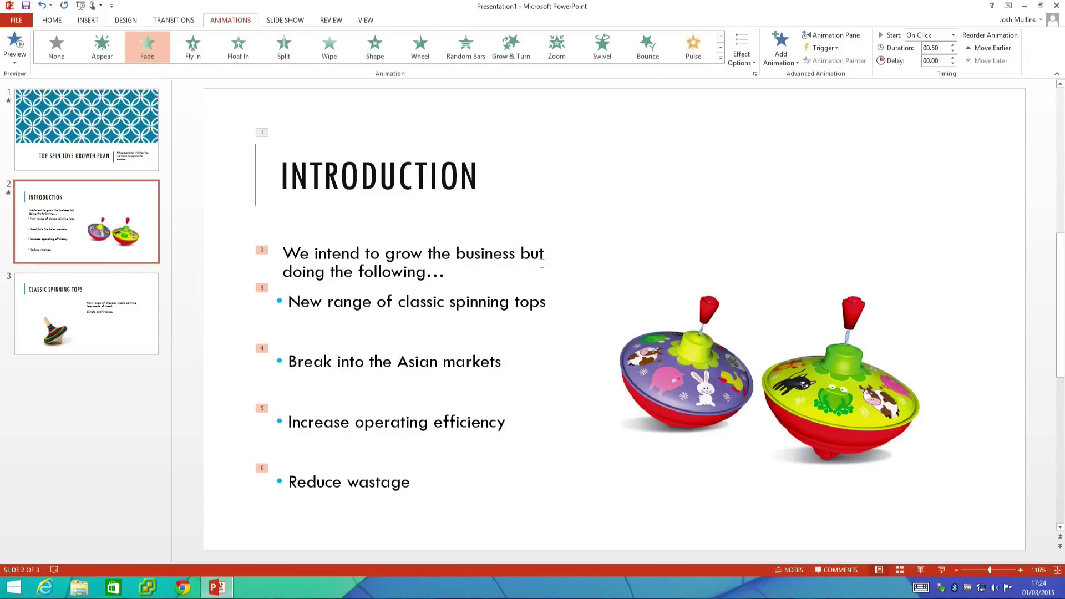
click(742, 56)
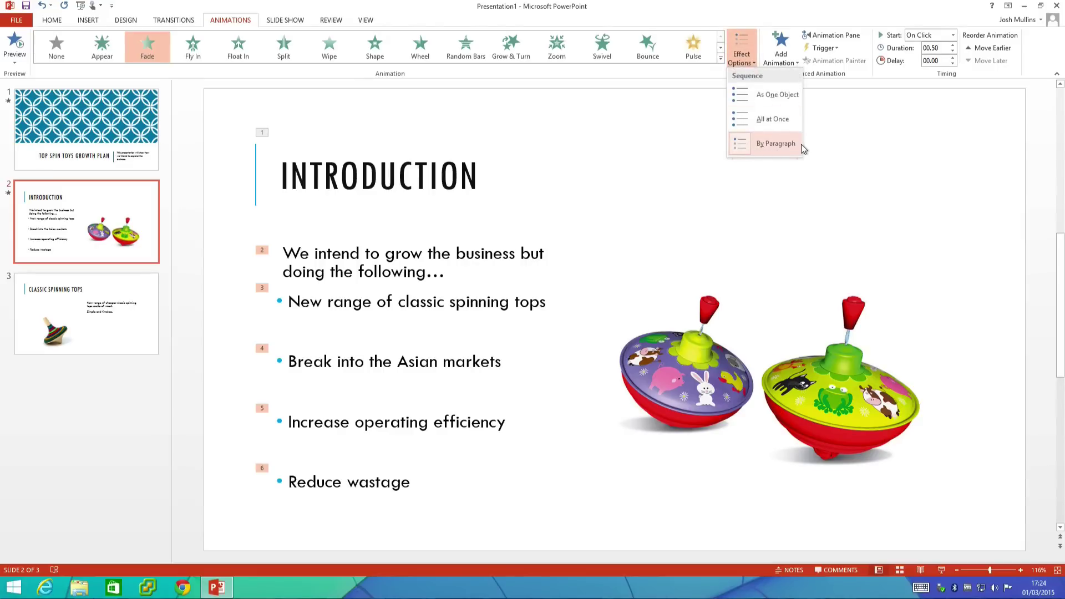
click(567, 200)
- Set the title and body text animations to start After Previous
click(744, 370)
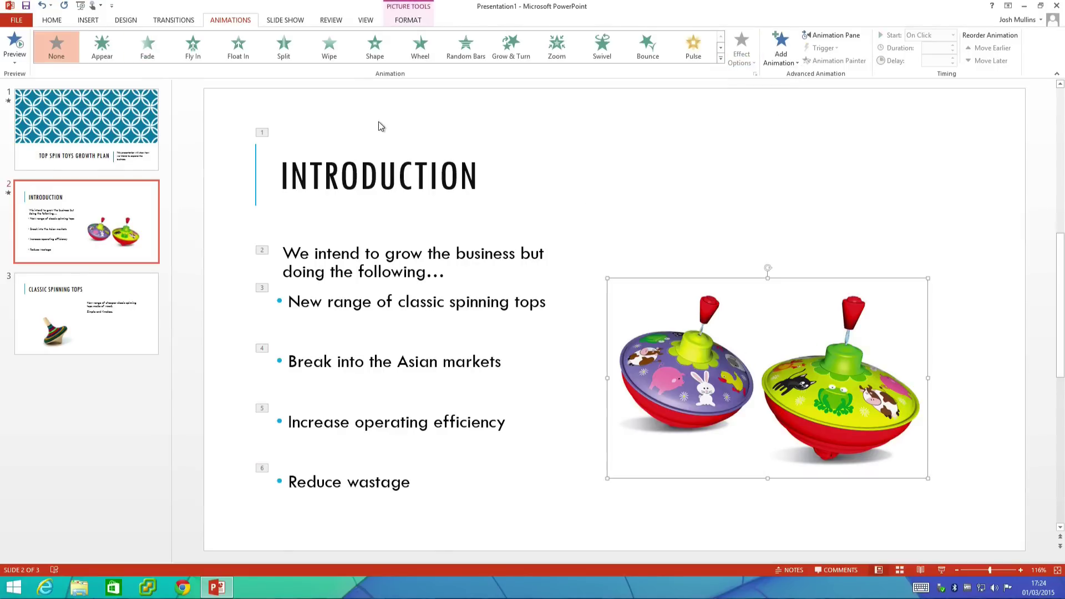
click(340, 178)
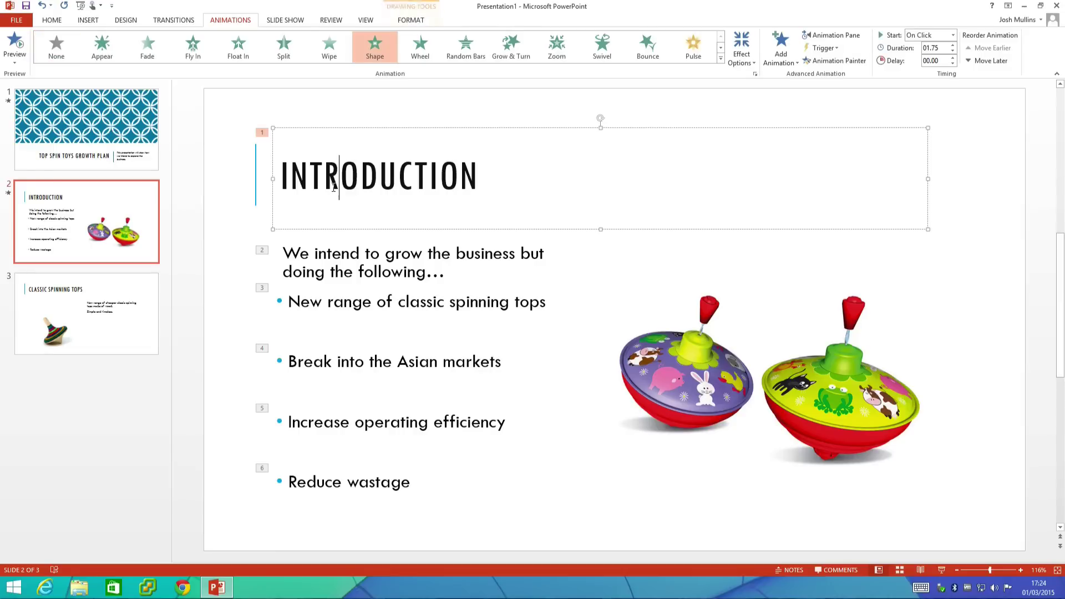
click(936, 36)
click(921, 44)
click(352, 346)
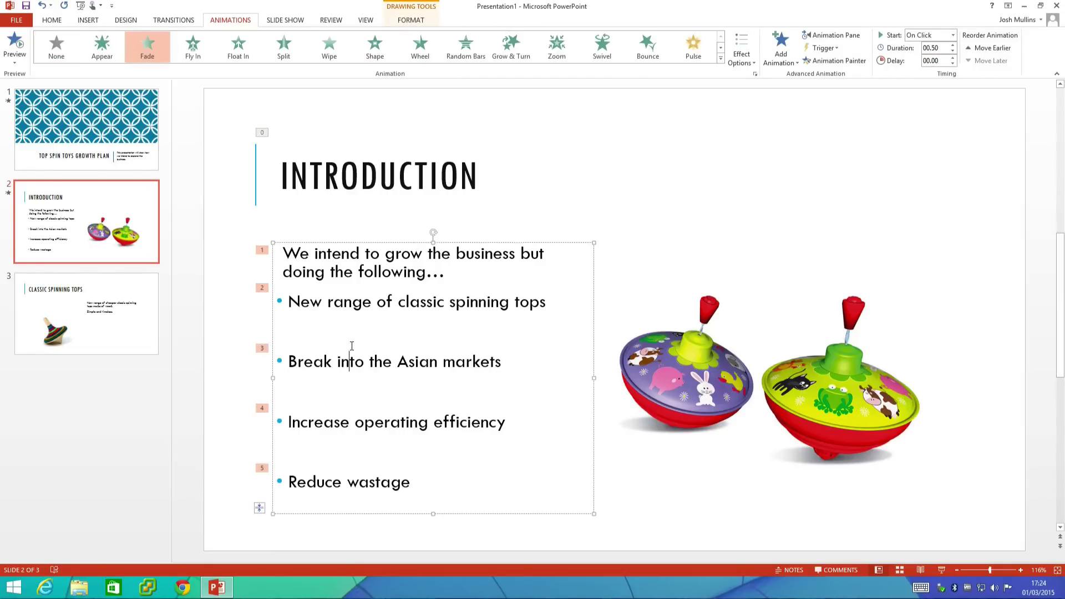
click(953, 35)
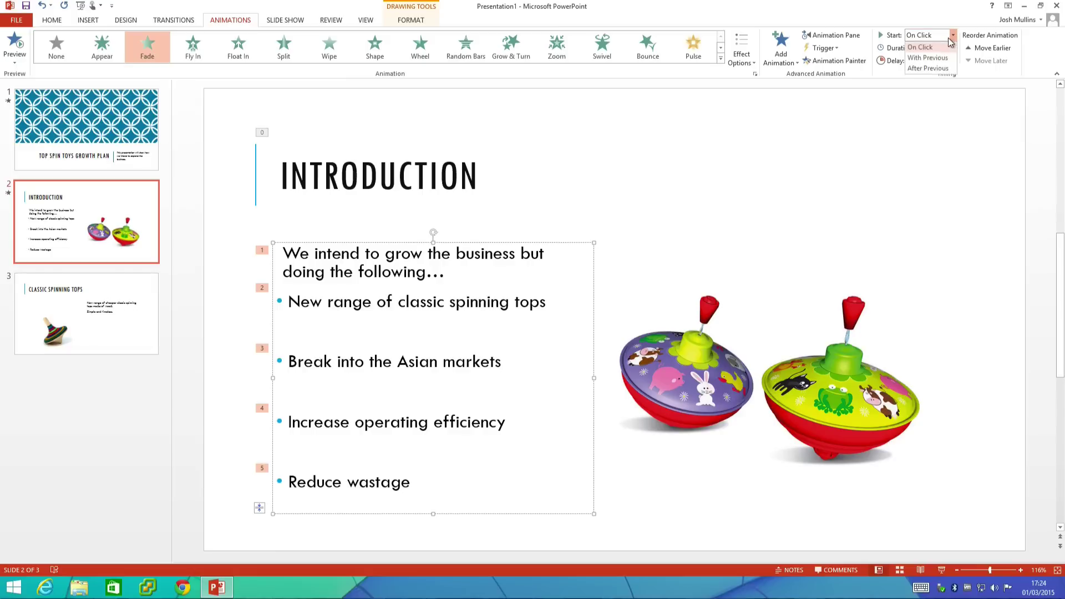
click(938, 68)
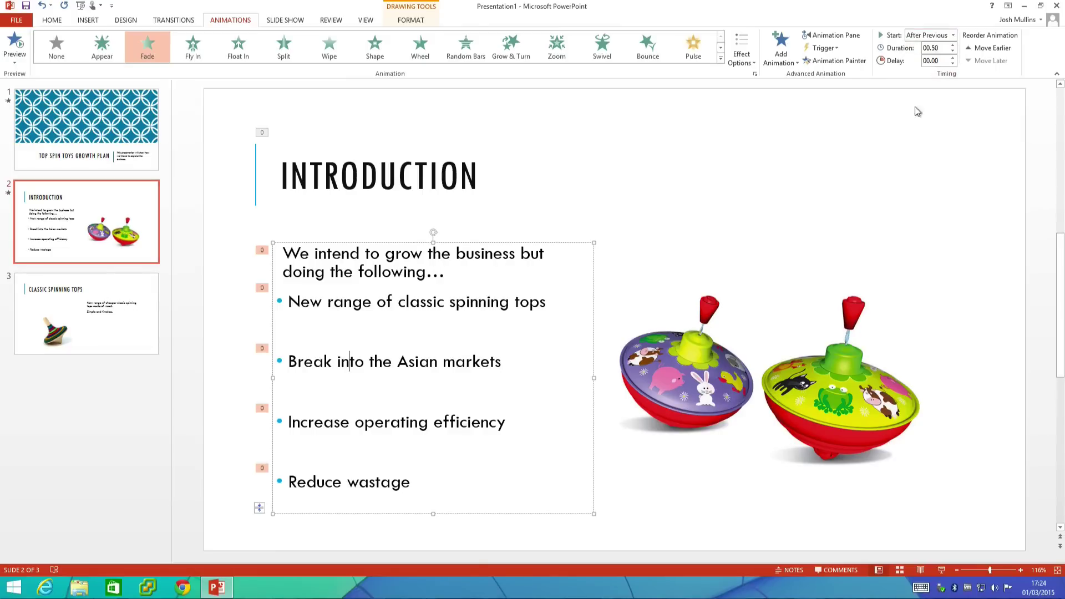
- Give the spinning-tops picture a Float In entrance starting After Previous
click(678, 344)
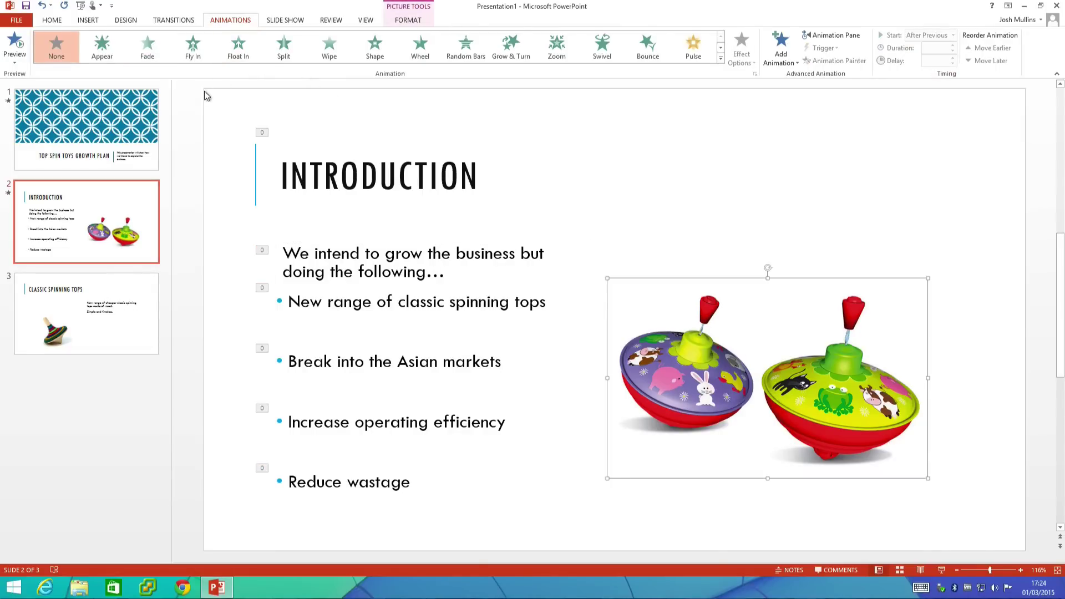
click(235, 58)
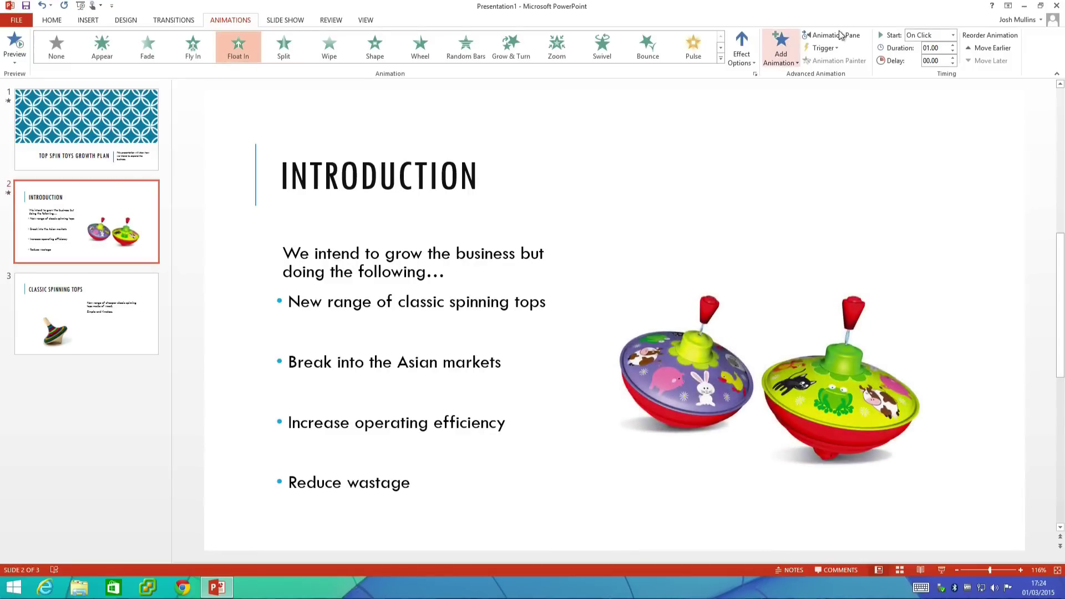
click(952, 34)
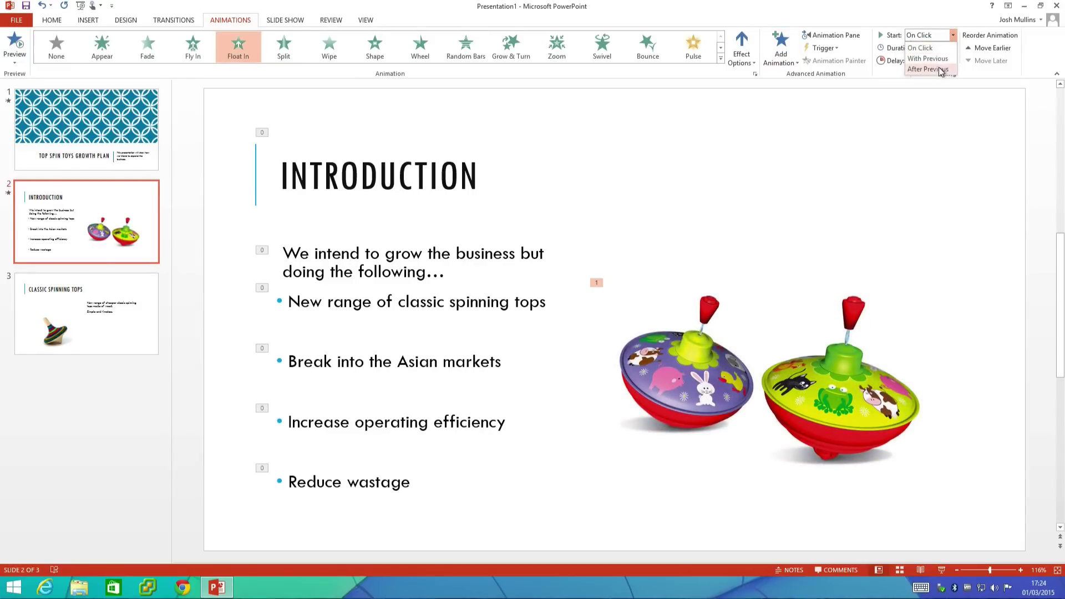
click(940, 69)
click(89, 315)
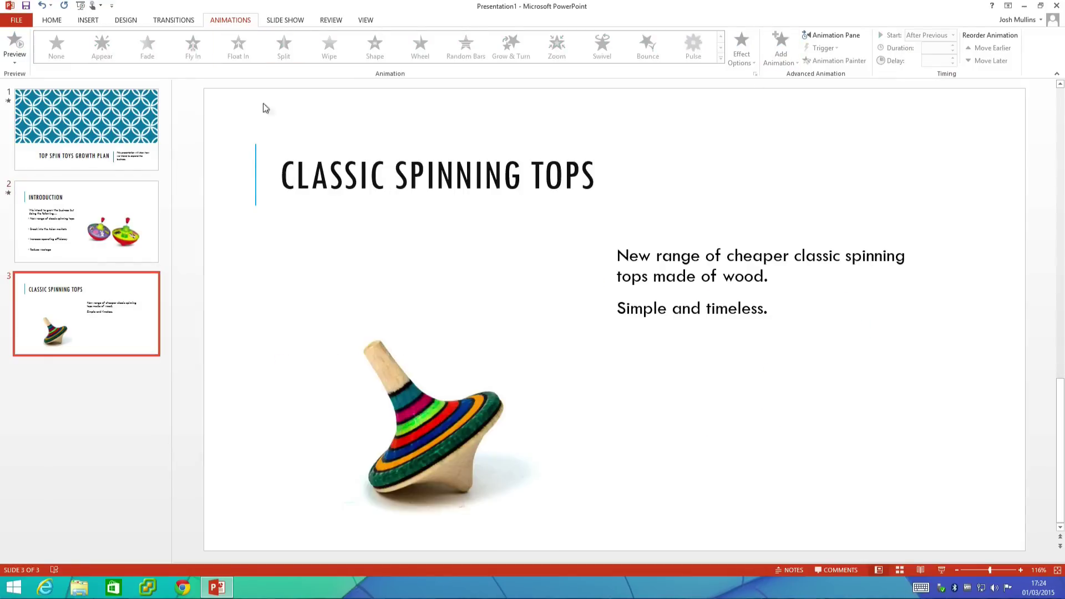
- Give slide 3's title a Fade entrance starting After Previous
click(416, 162)
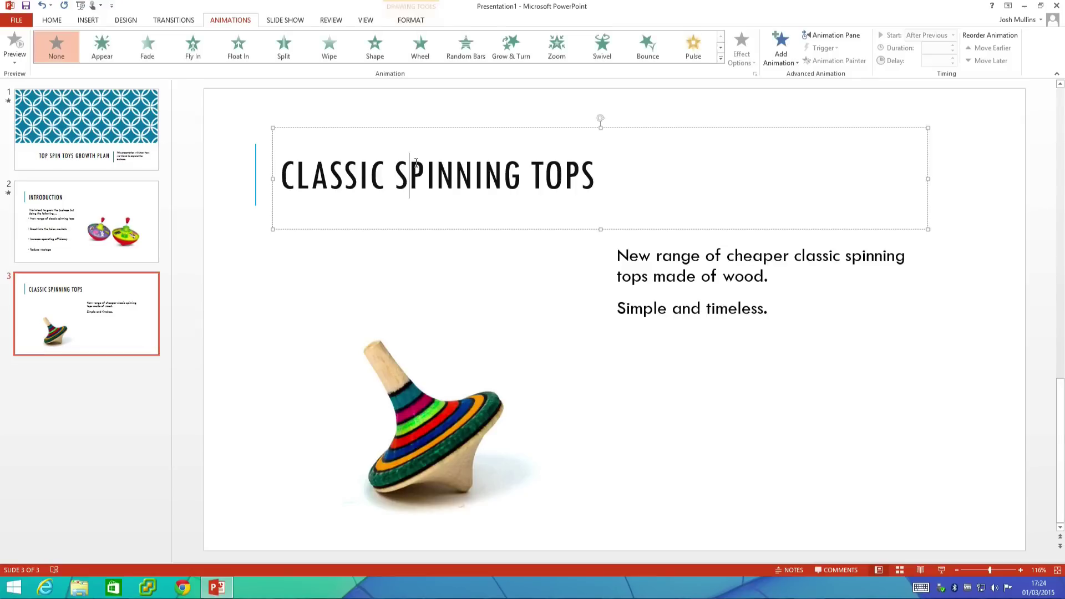
click(157, 48)
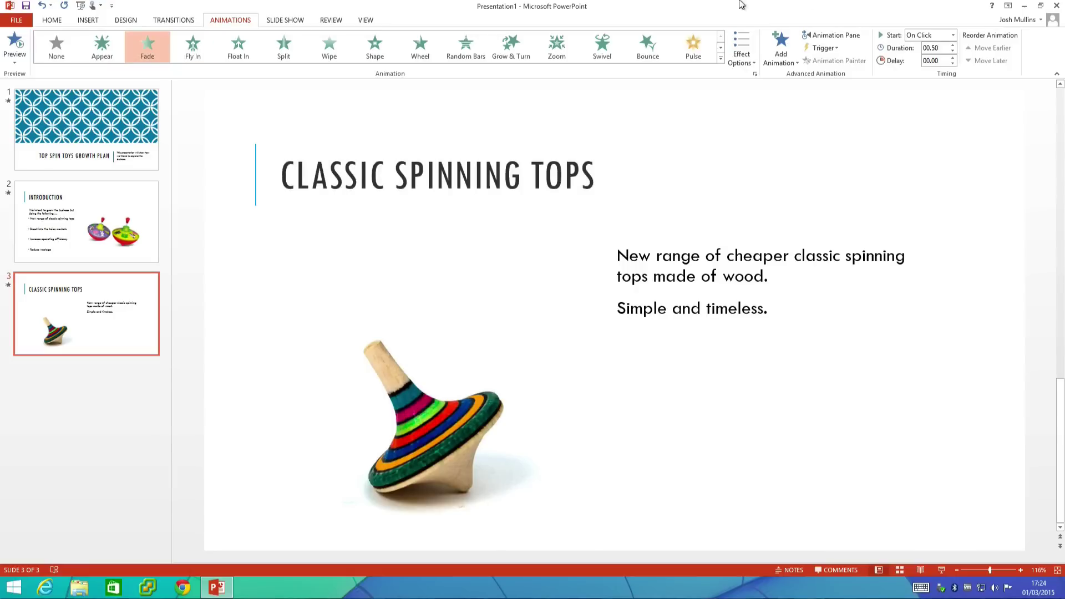
click(944, 35)
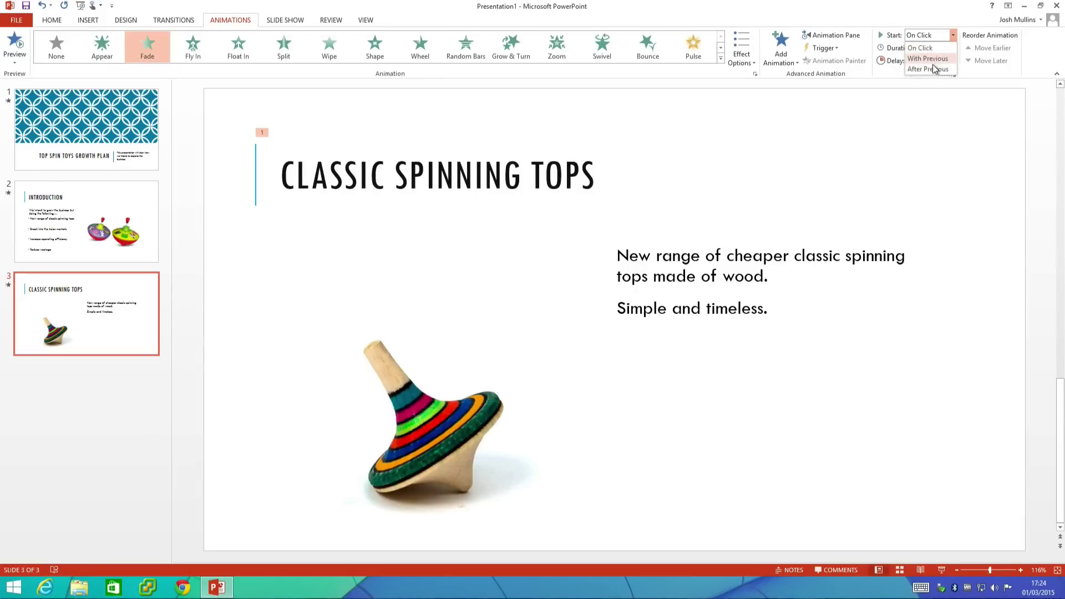
click(933, 67)
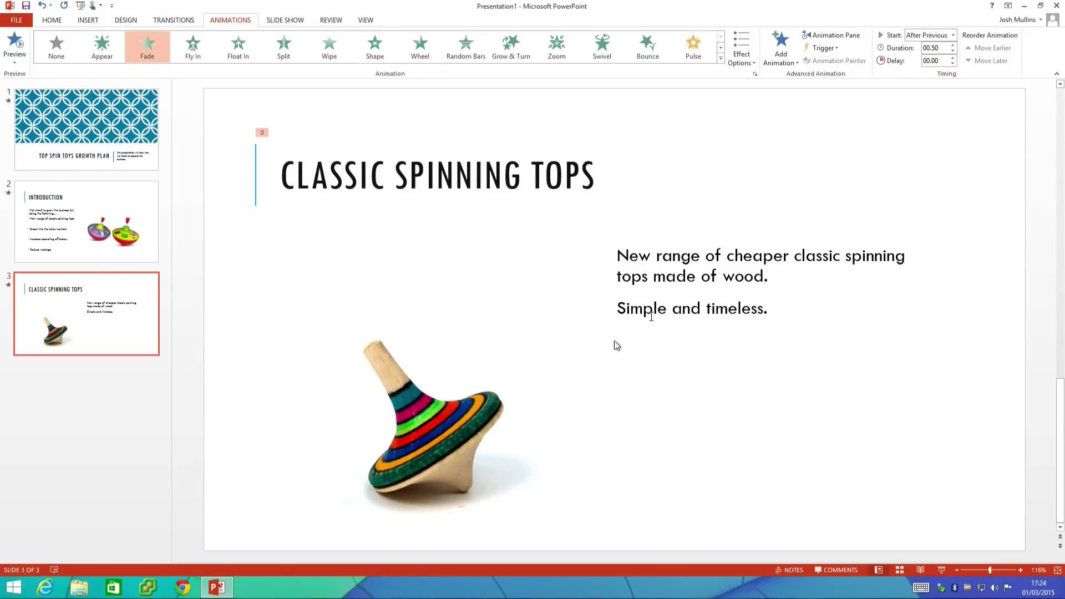
- Give slide 3's body text a Shape entrance starting After Previous
click(702, 272)
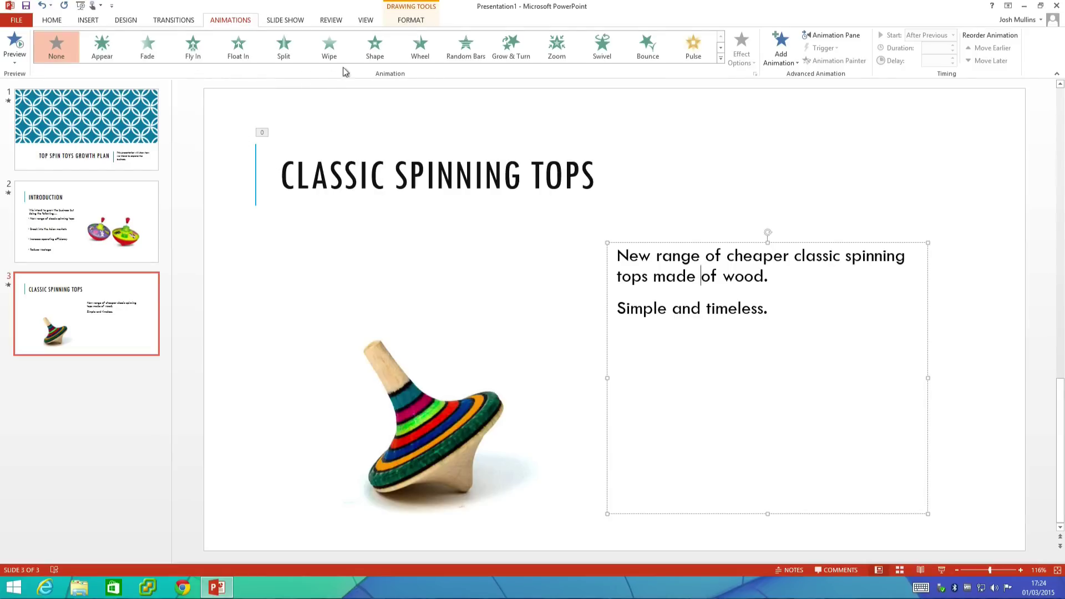
click(361, 51)
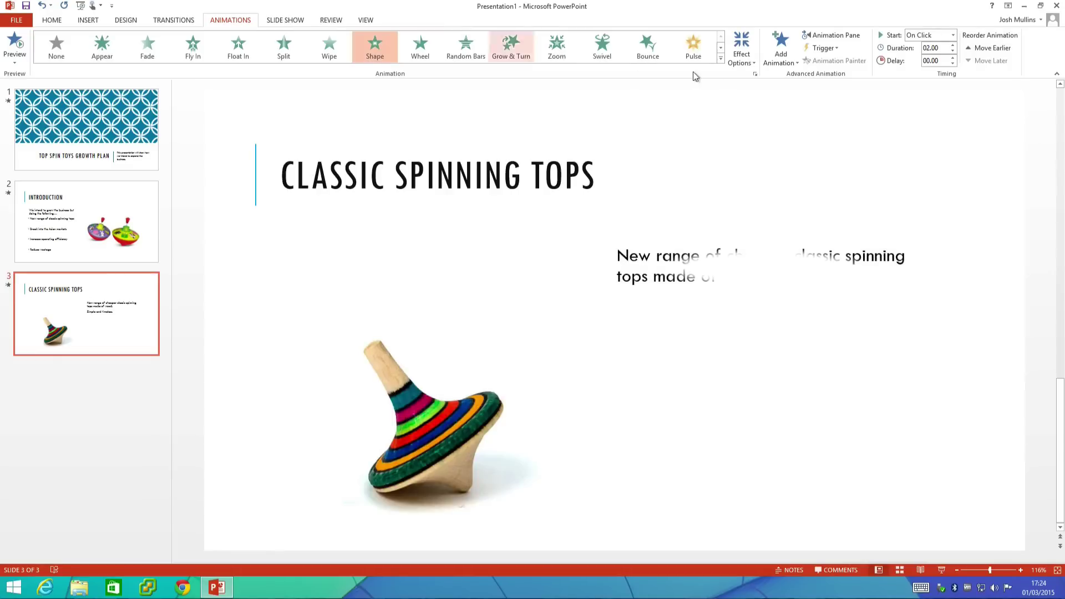
click(950, 35)
click(934, 67)
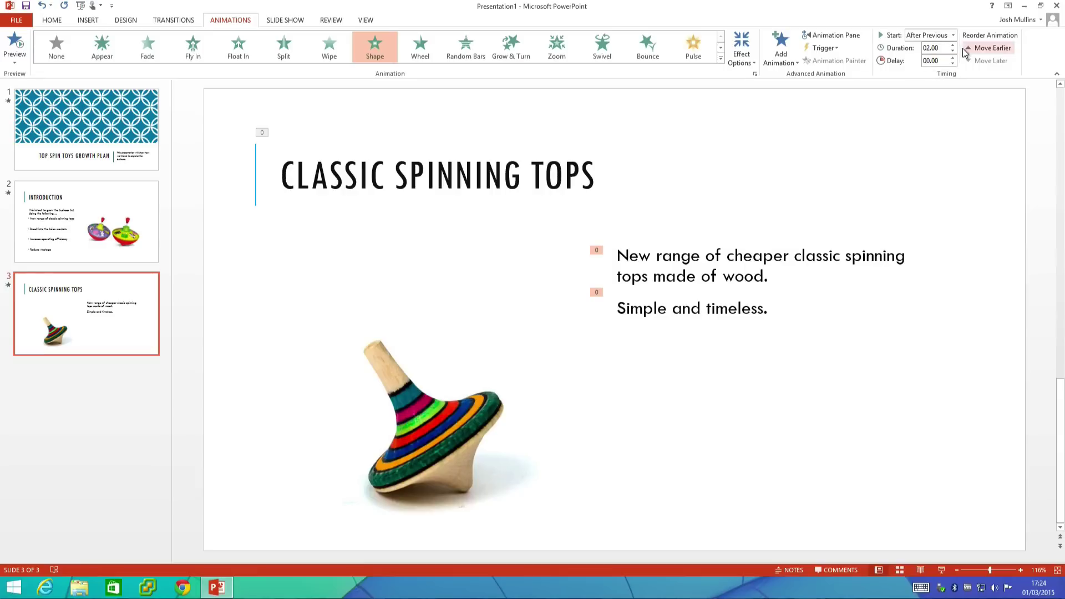
text(01.5)
- Give the spinning-top picture a Zoom entrance starting After Previous
click(415, 414)
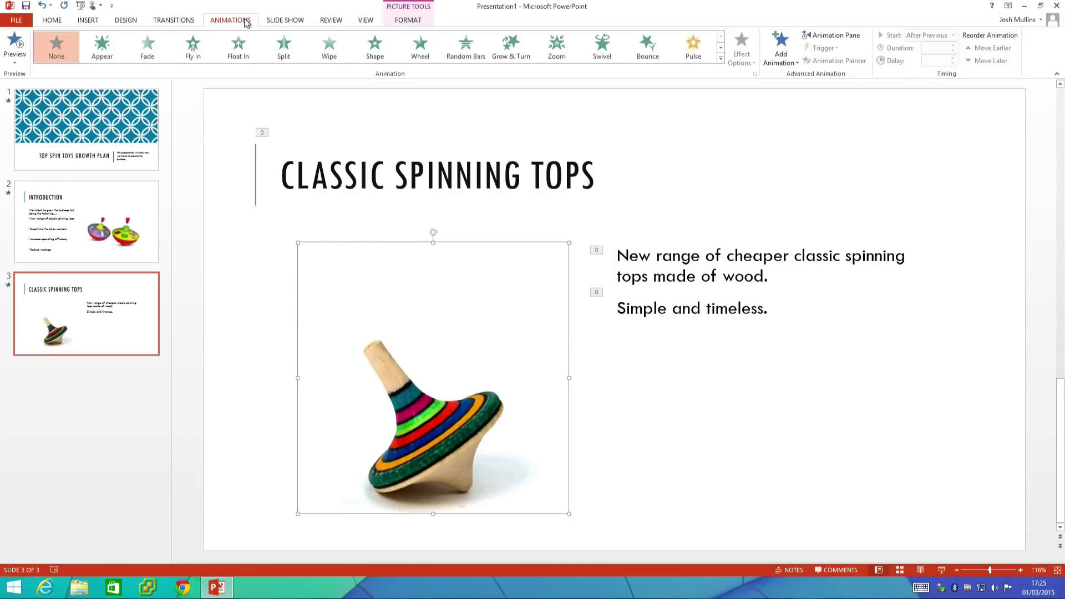
click(565, 39)
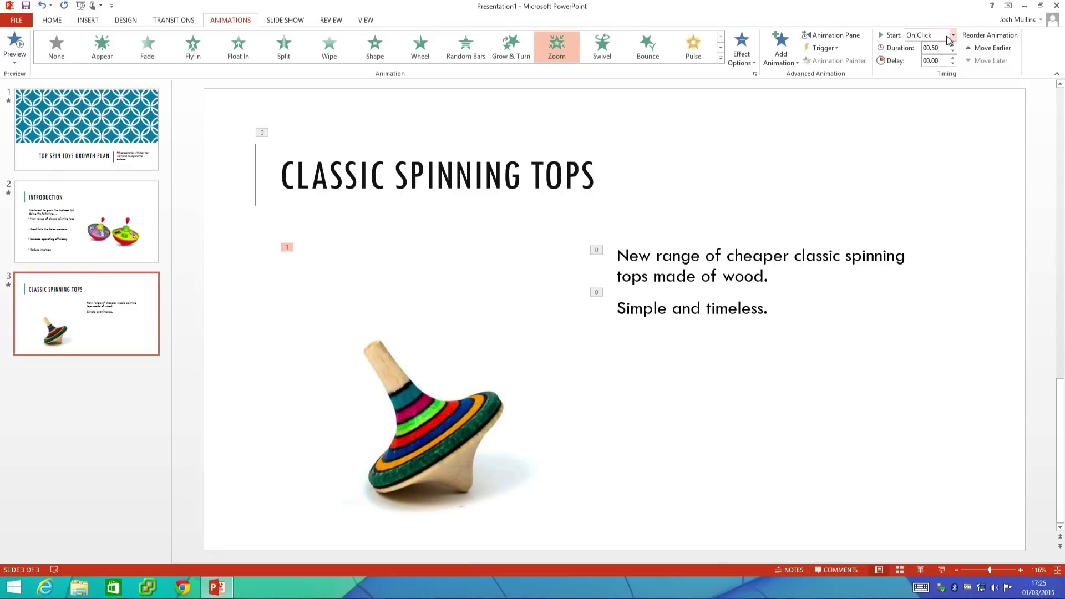
click(953, 35)
click(938, 71)
click(631, 309)
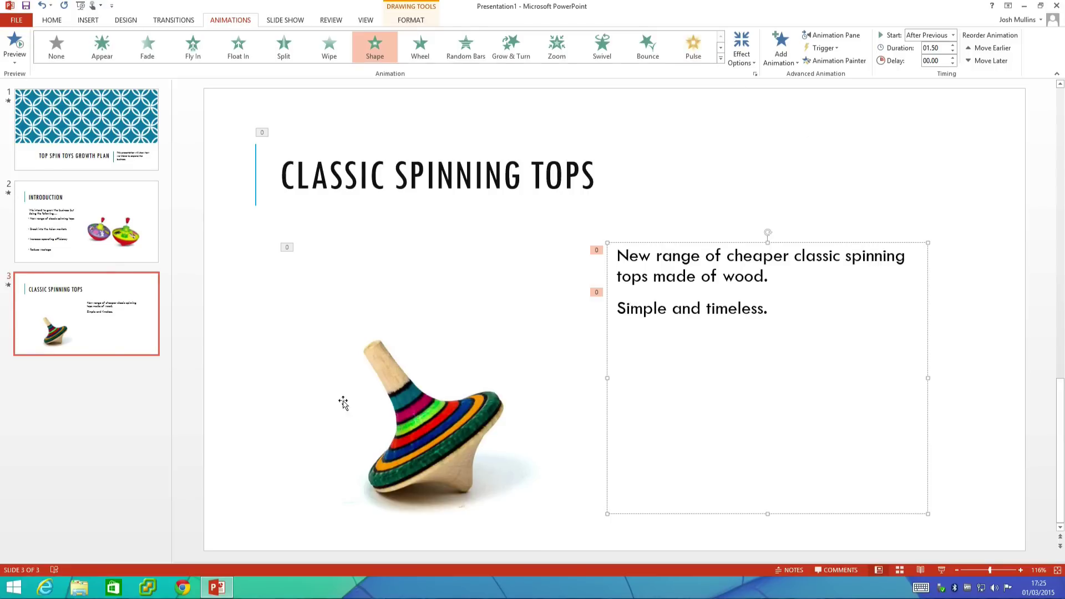
click(412, 405)
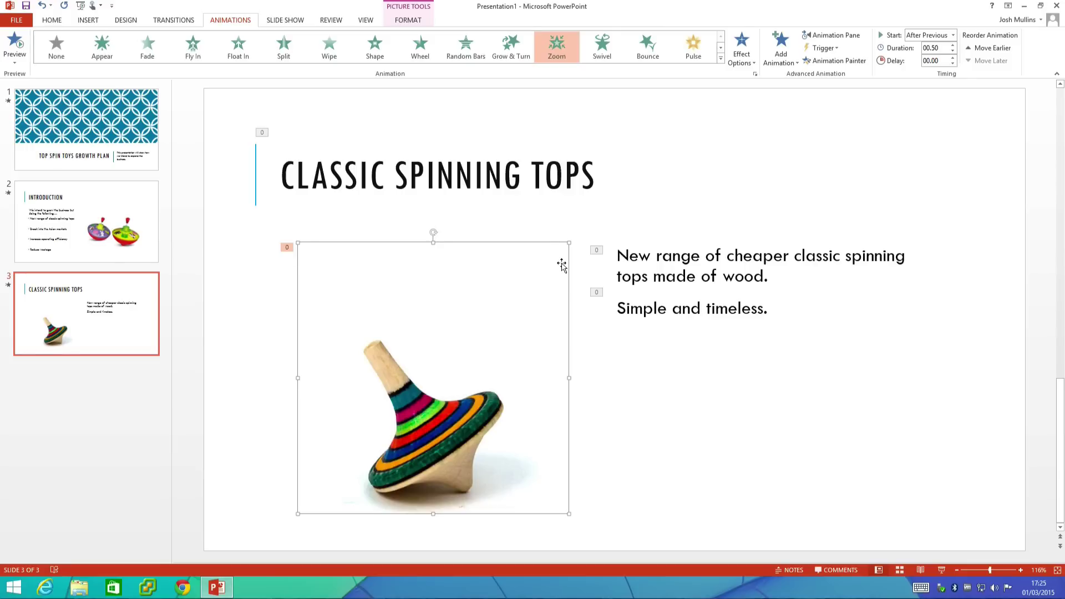
- Add a 2-second Spin emphasis to the spinning-top picture, starting After Previous
click(721, 49)
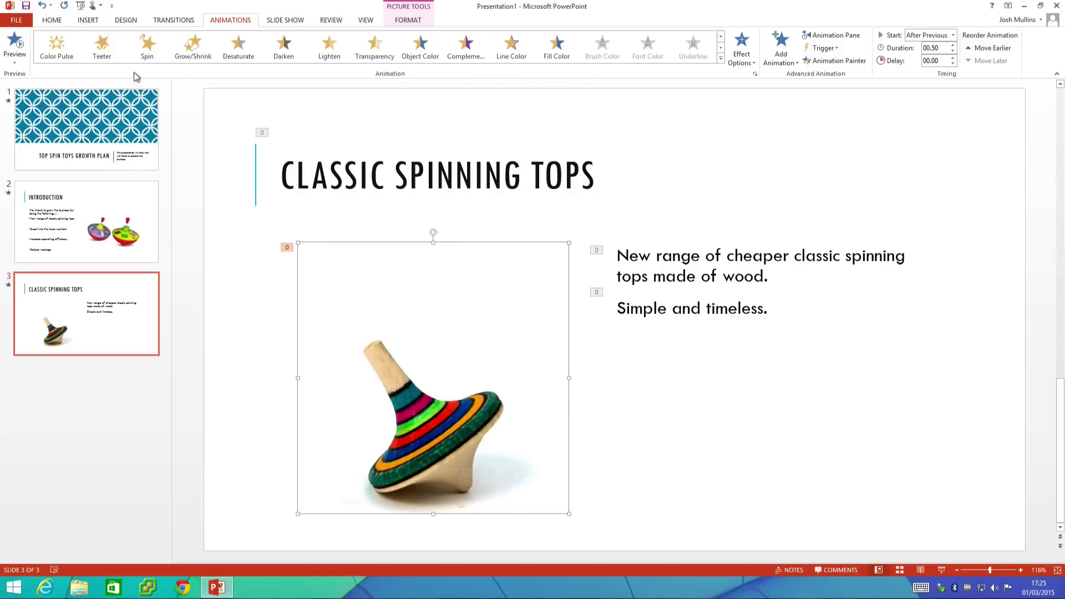
click(61, 55)
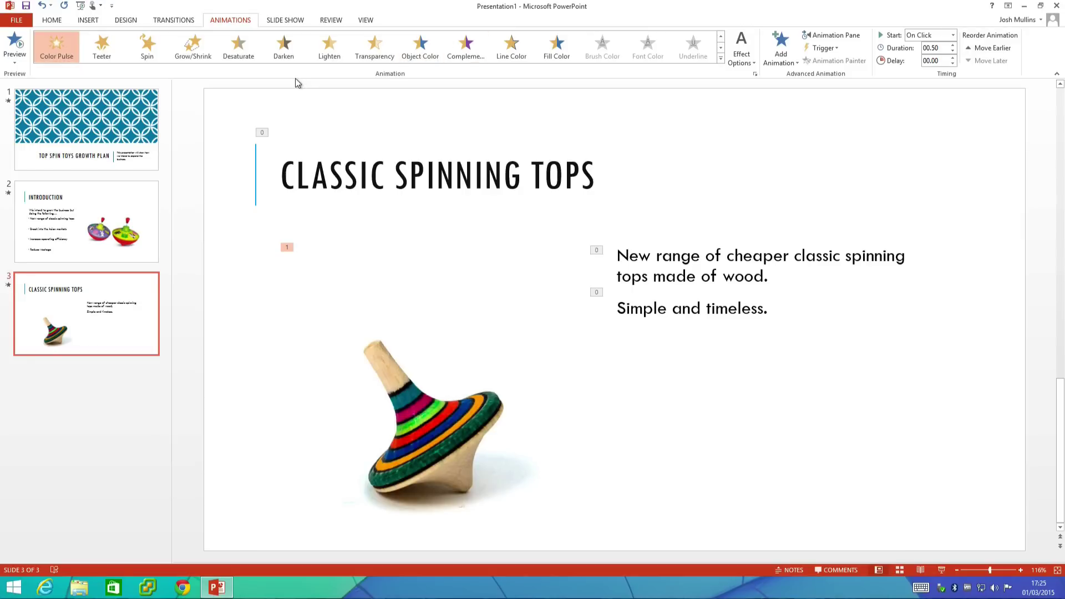
click(152, 37)
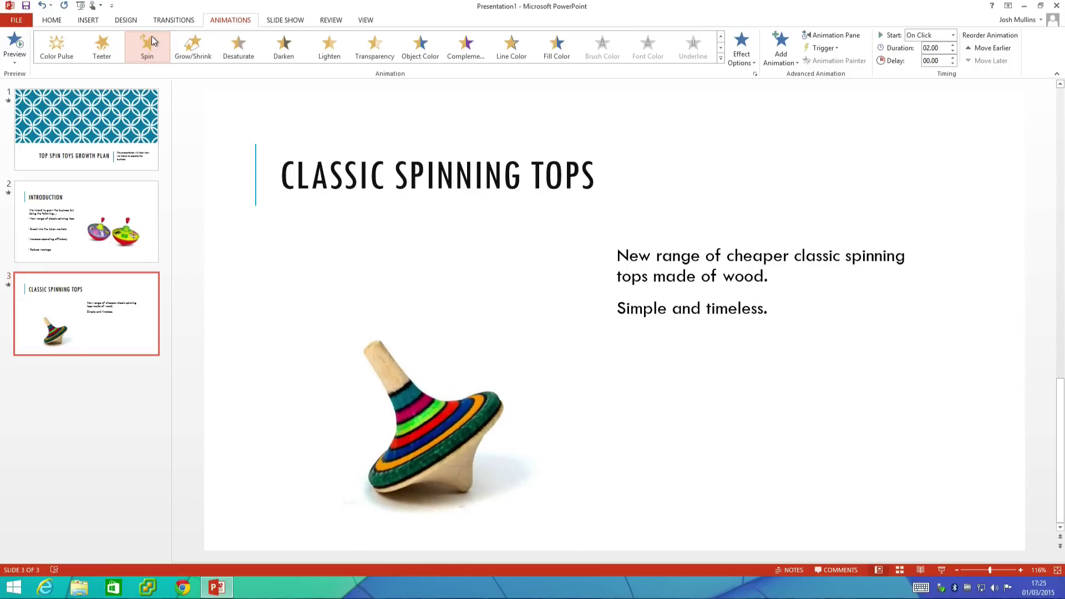
click(954, 35)
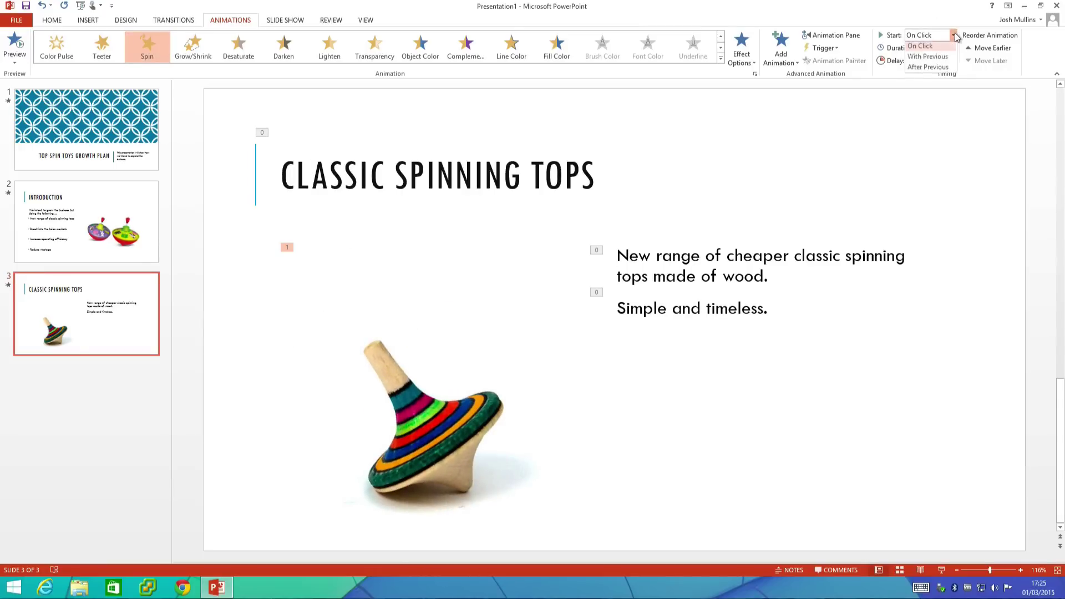
click(947, 70)
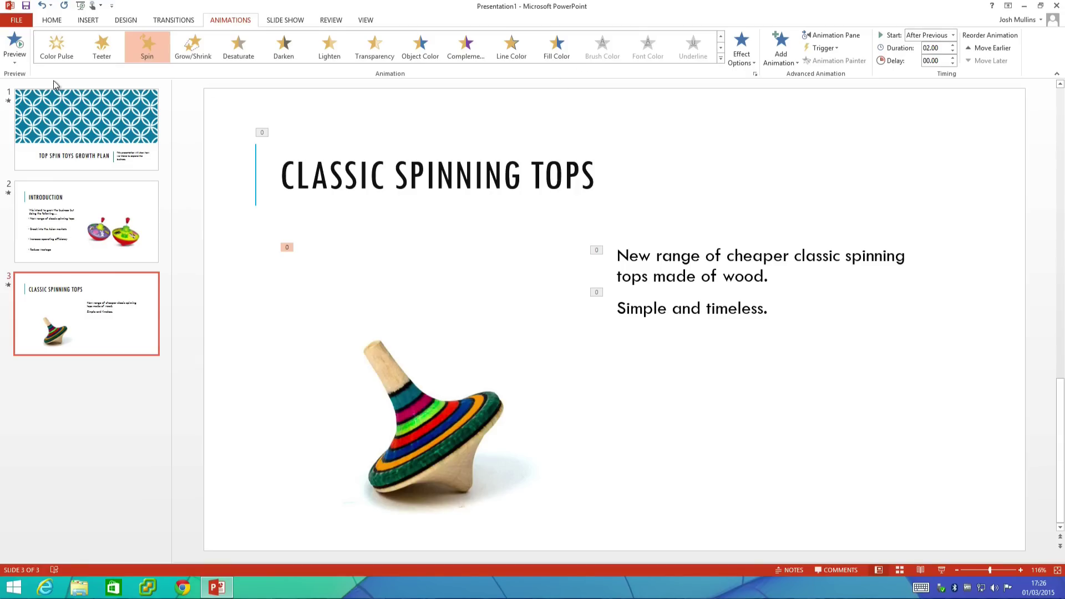
- Save As to the Desktop with file type PowerPoint Show, named 'Top Spin Toys Growth Plan'
click(17, 21)
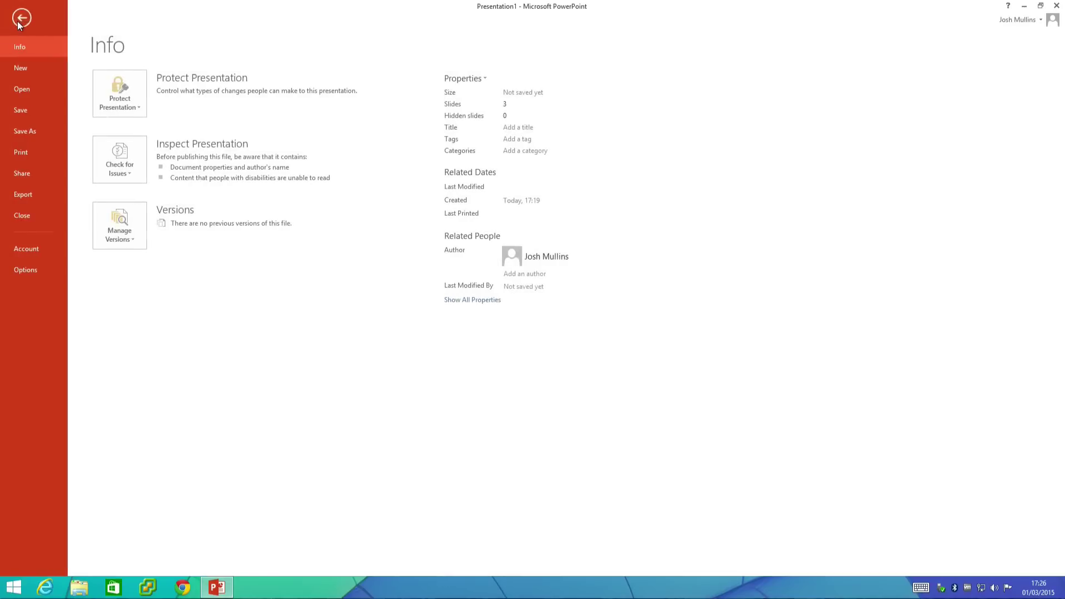
click(35, 130)
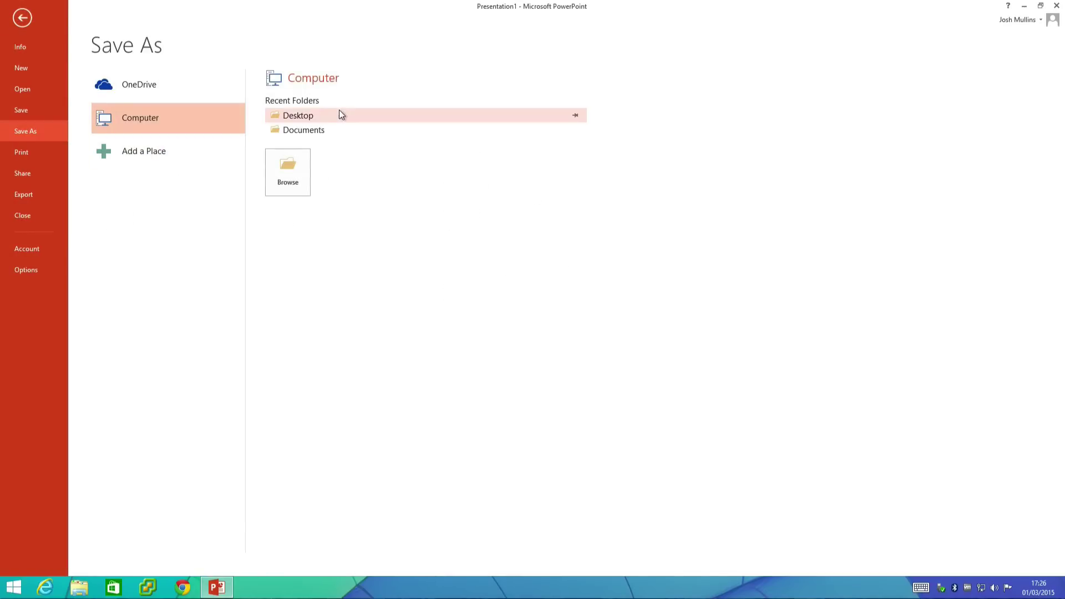
click(305, 114)
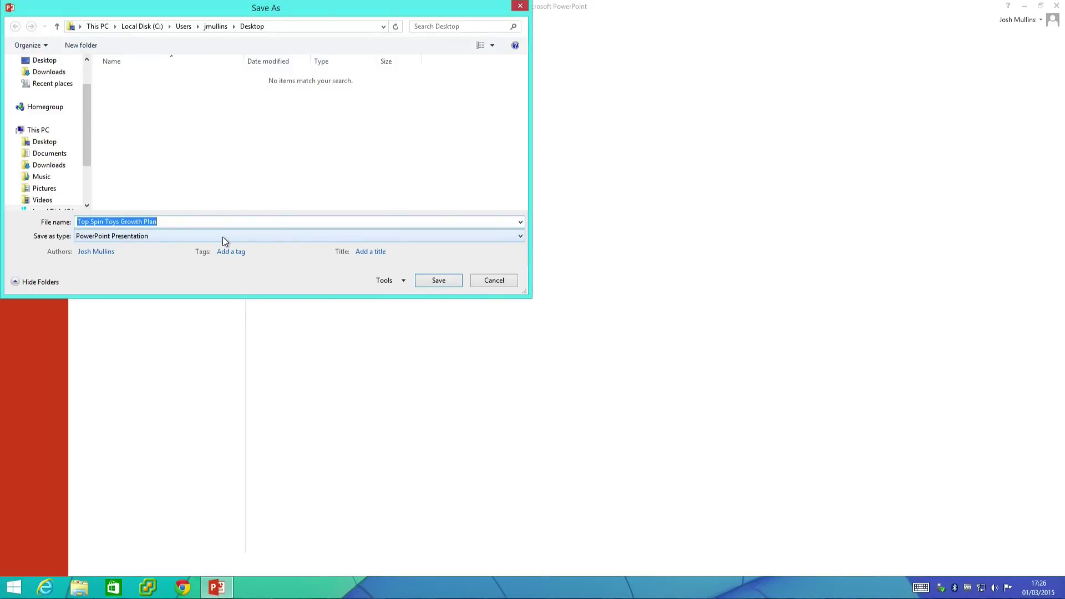
click(223, 238)
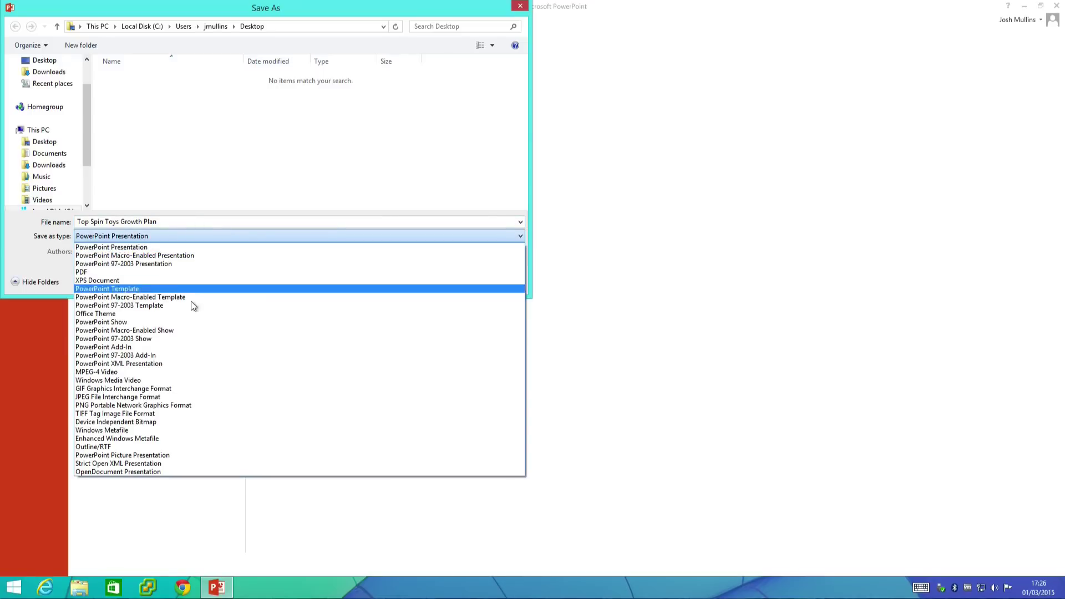
click(181, 322)
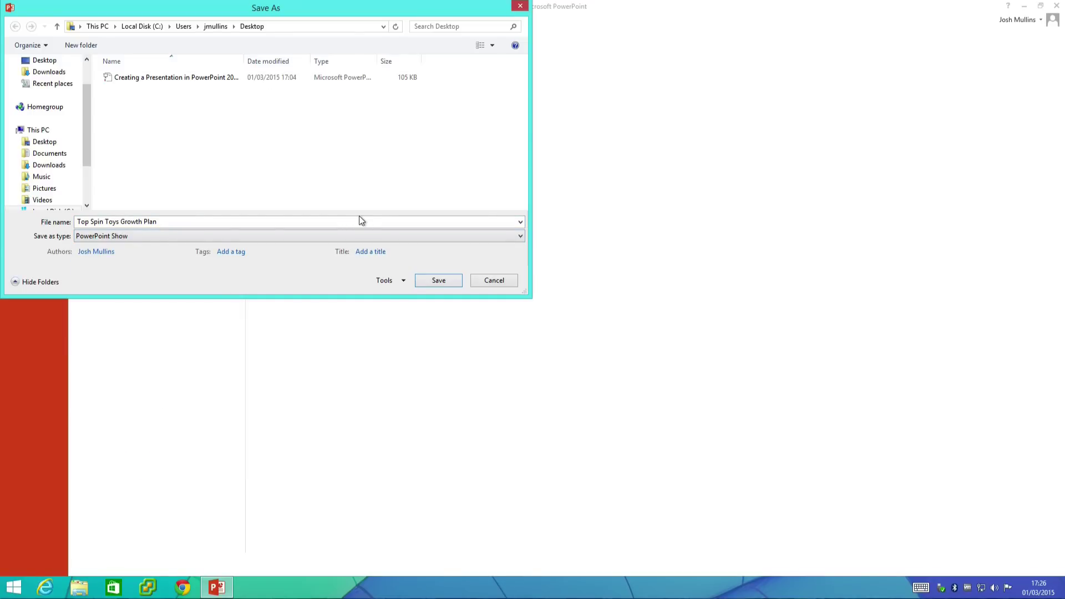
click(438, 280)
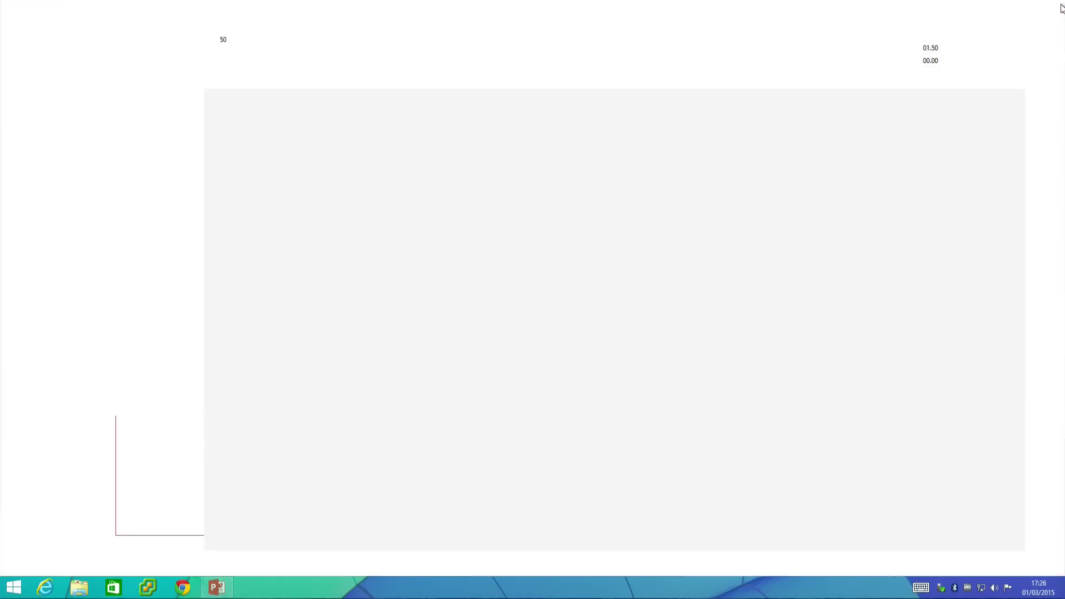
- Close PowerPoint and select the Top Spin Toys Growth Plan show icon on the desktop
click(1057, 6)
click(16, 266)
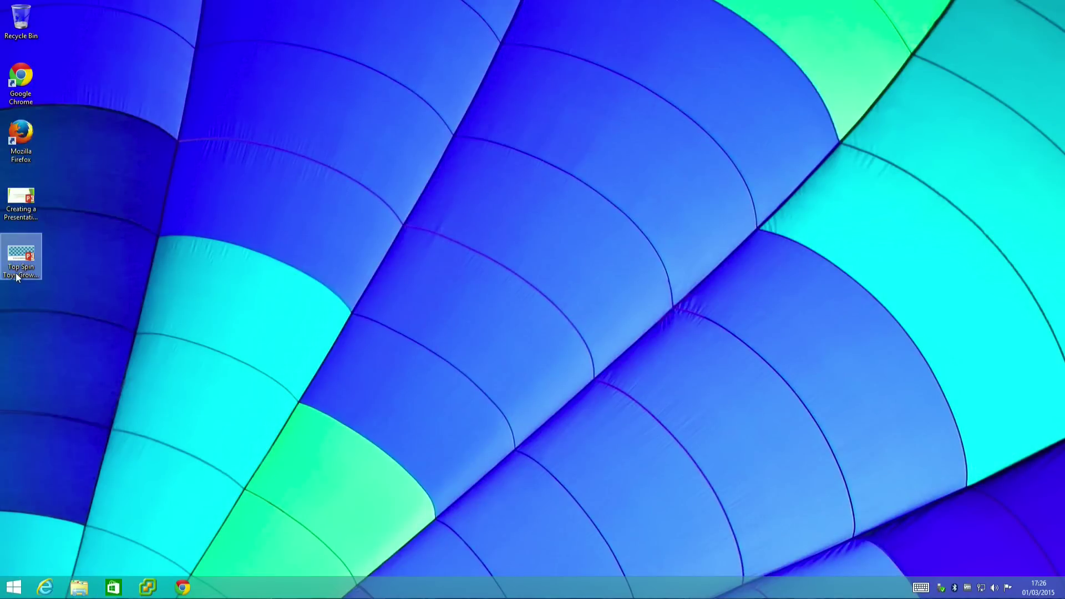